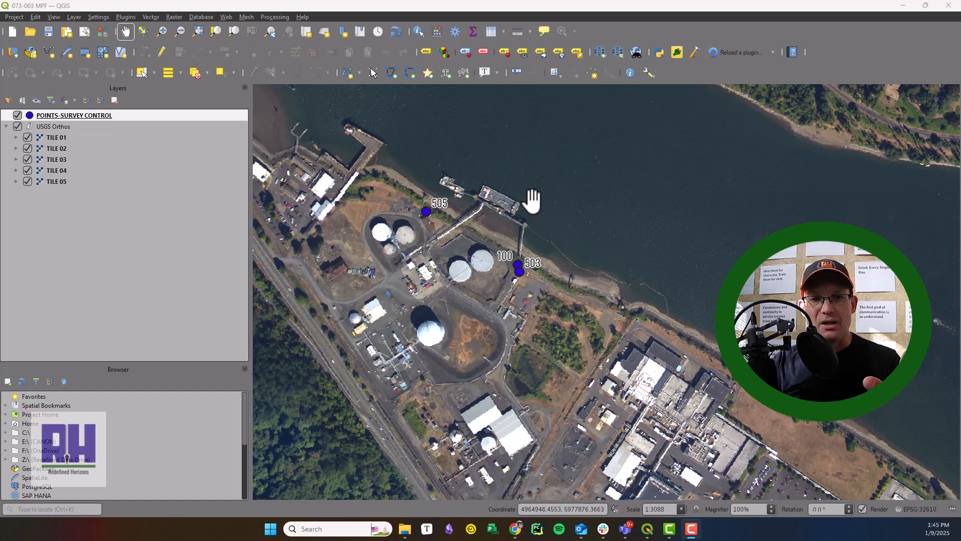
# Step: Examine the aerial imagery around the survey control points, storage tanks and dock along the riverbank
pyautogui.scroll(1, 464, 210)
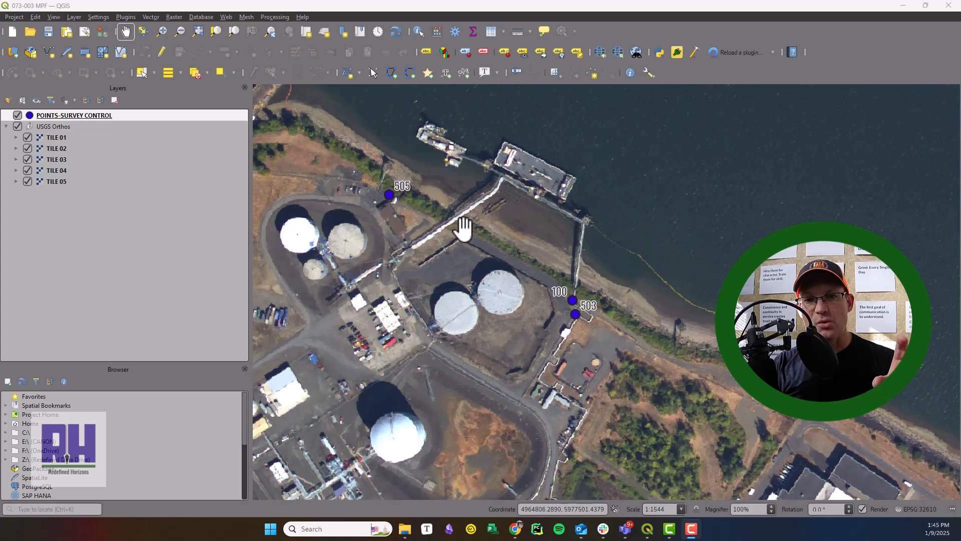
pyautogui.moveTo(369, 285); pyautogui.dragTo(469, 332)
pyautogui.scroll(-3, 546, 293)
pyautogui.scroll(3, 561, 300)
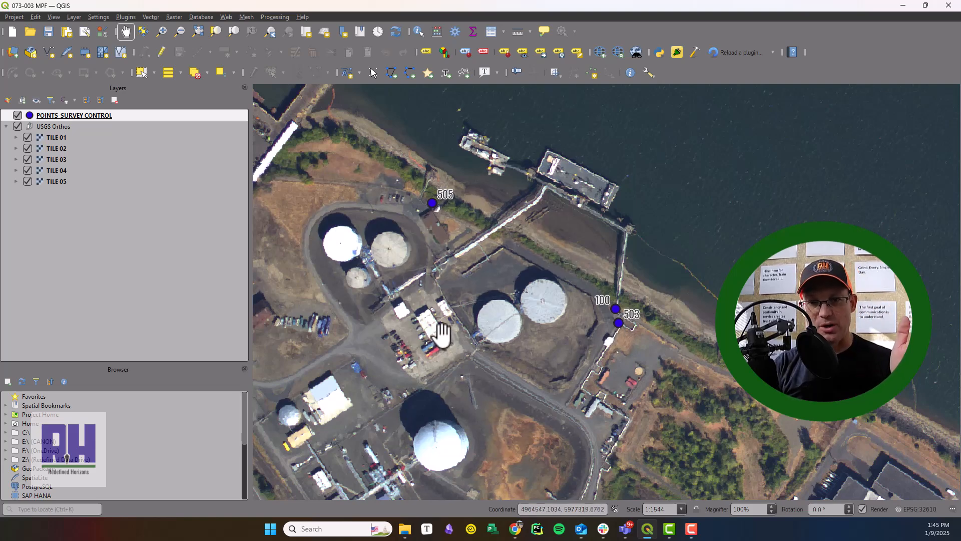
pyautogui.moveTo(715, 421); pyautogui.dragTo(674, 386)
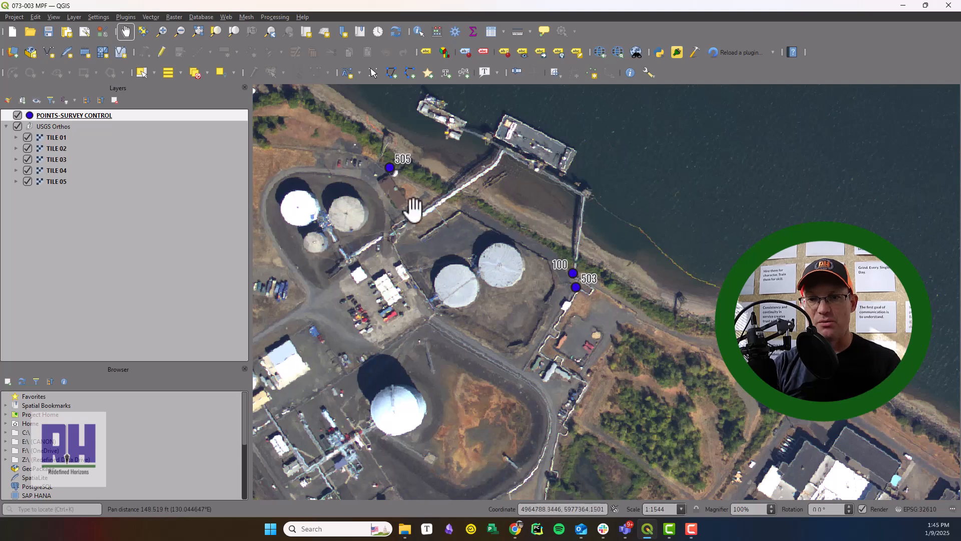
pyautogui.scroll(-1, 455, 249)
pyautogui.moveTo(570, 373); pyautogui.dragTo(472, 333)
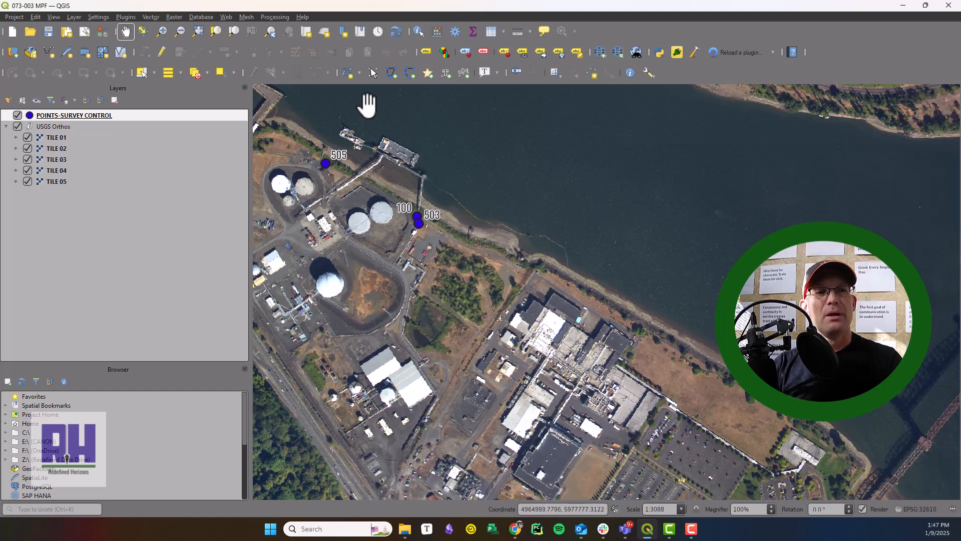
# Step: Start a new temporary scratch layer and name it POINTS-TOPO FEATURES
pyautogui.click(73, 16)
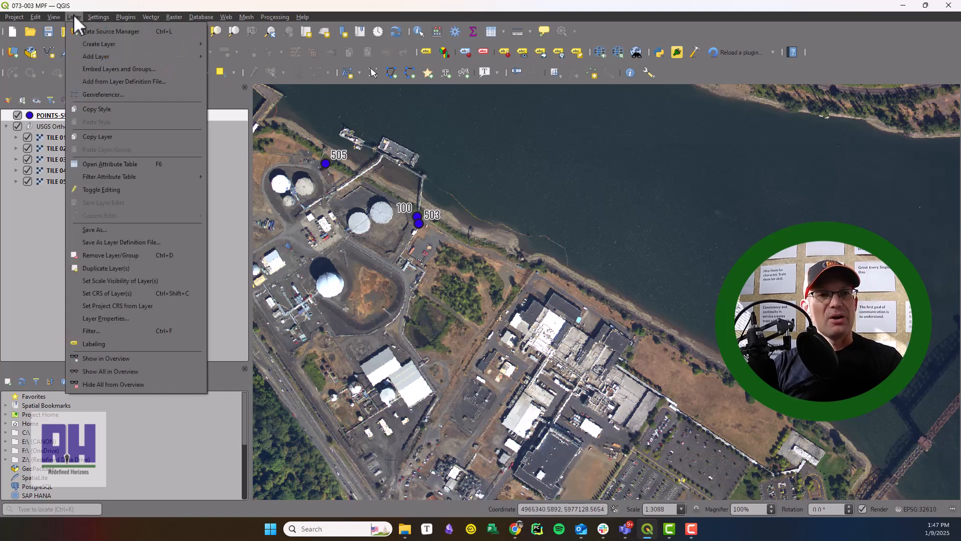
pyautogui.moveTo(118, 41)
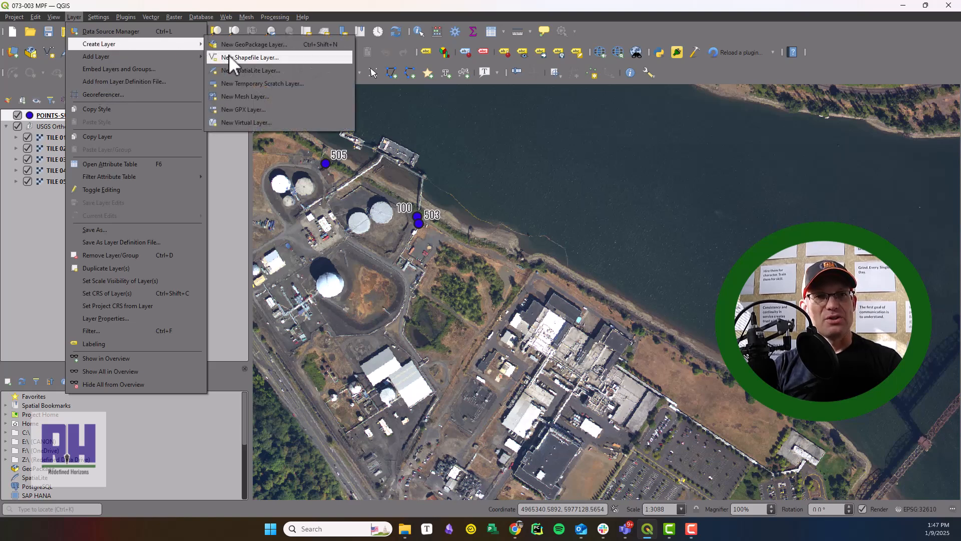
pyautogui.click(266, 83)
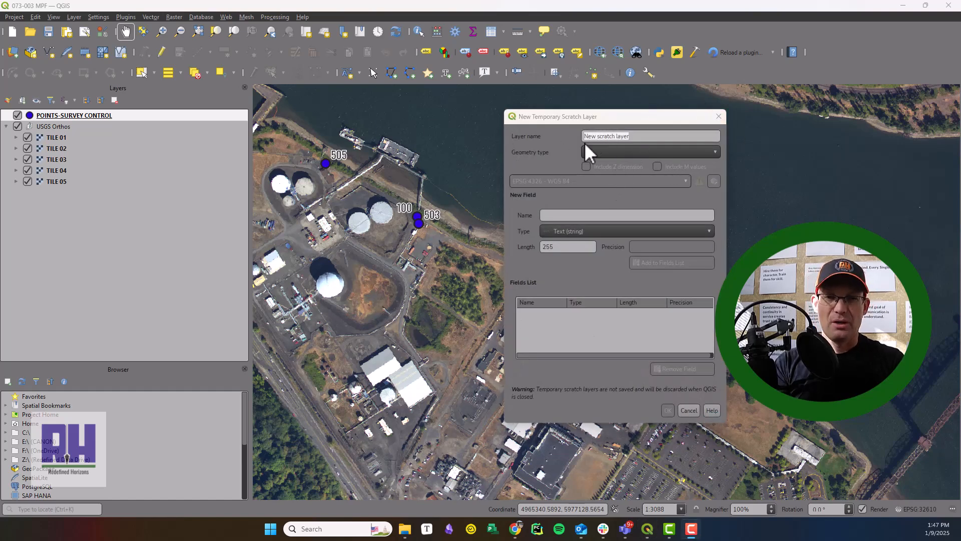
pyautogui.click(641, 136)
pyautogui.moveTo(617, 135); pyautogui.dragTo(569, 131)
pyautogui.press('BackSpace')
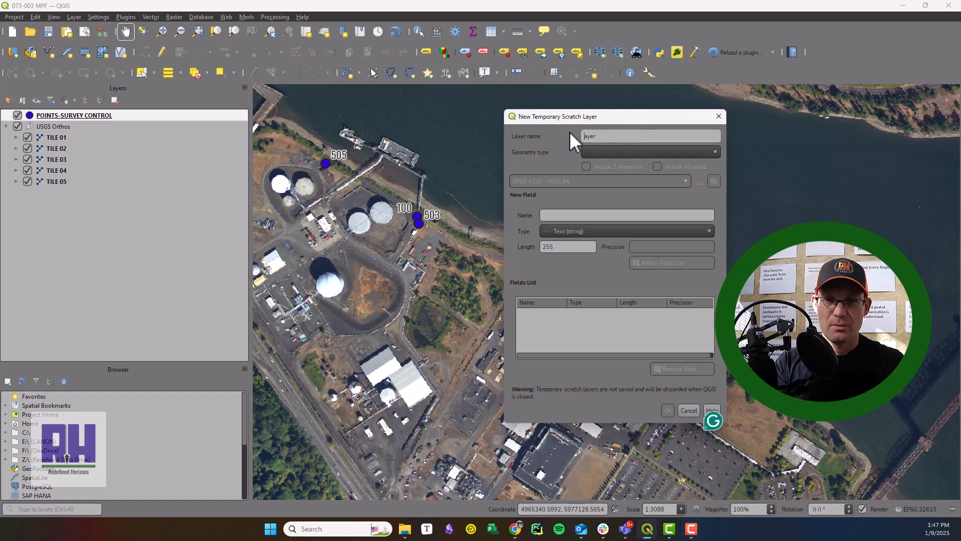
pyautogui.write('poin')
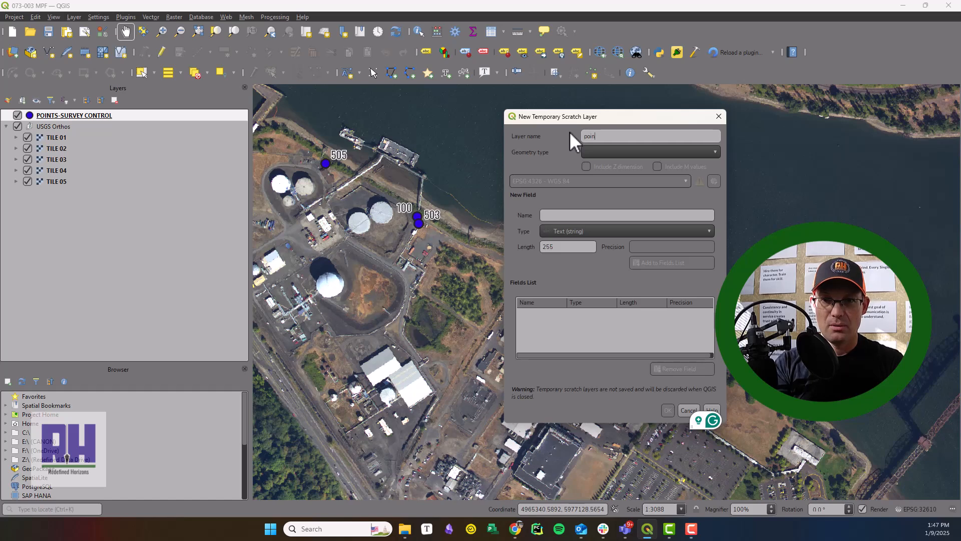
pyautogui.write('PO')
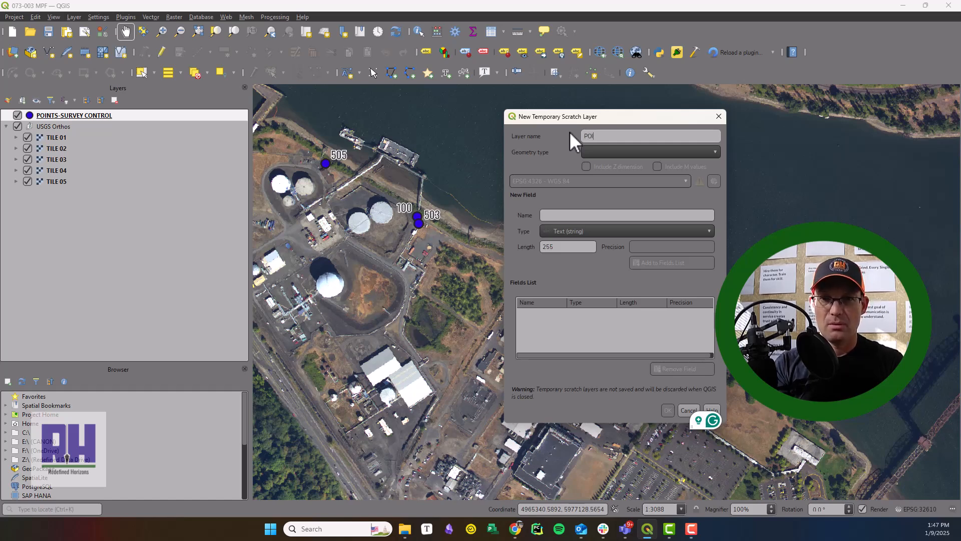
pyautogui.write('INTS-')
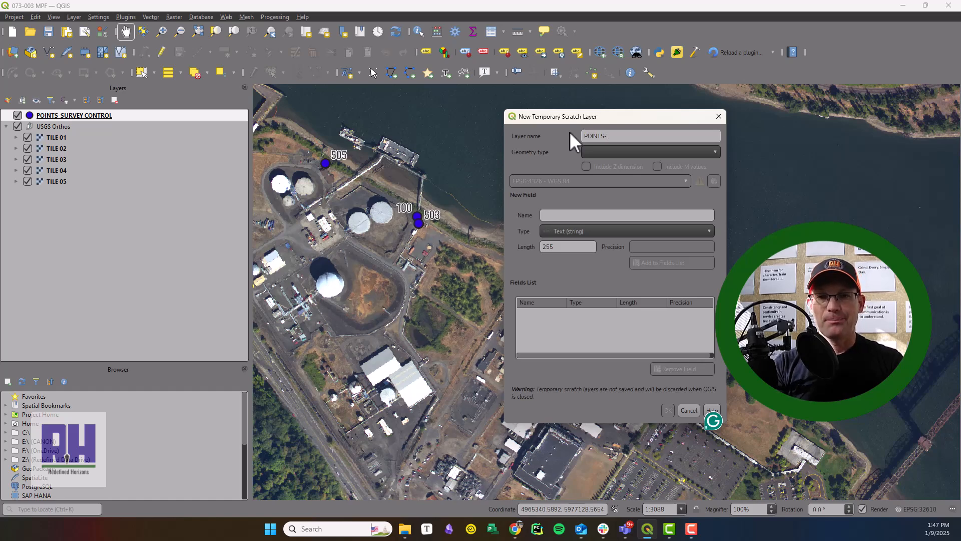
pyautogui.write('TOPOGR')
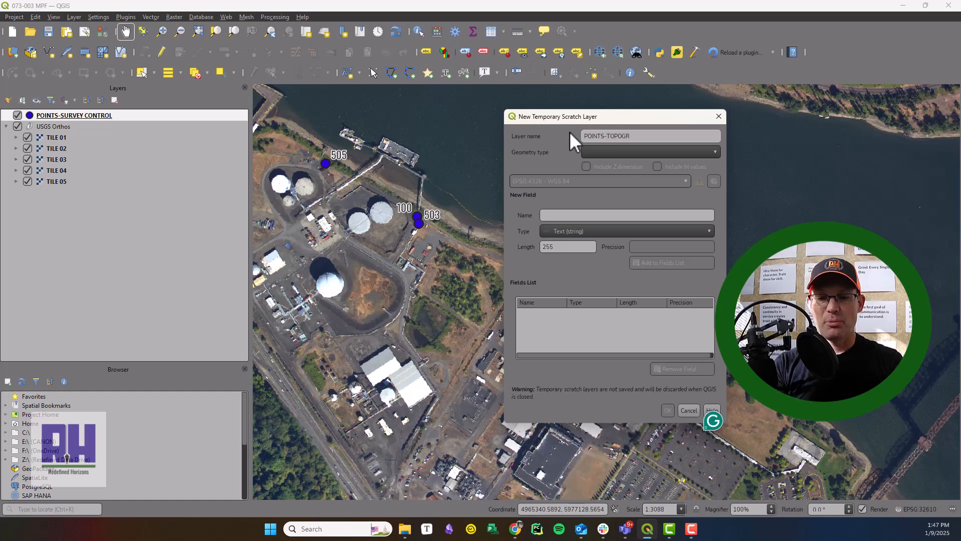
pyautogui.press('BackSpace')
pyautogui.press('BackSpace')
pyautogui.write(' FEATURES')
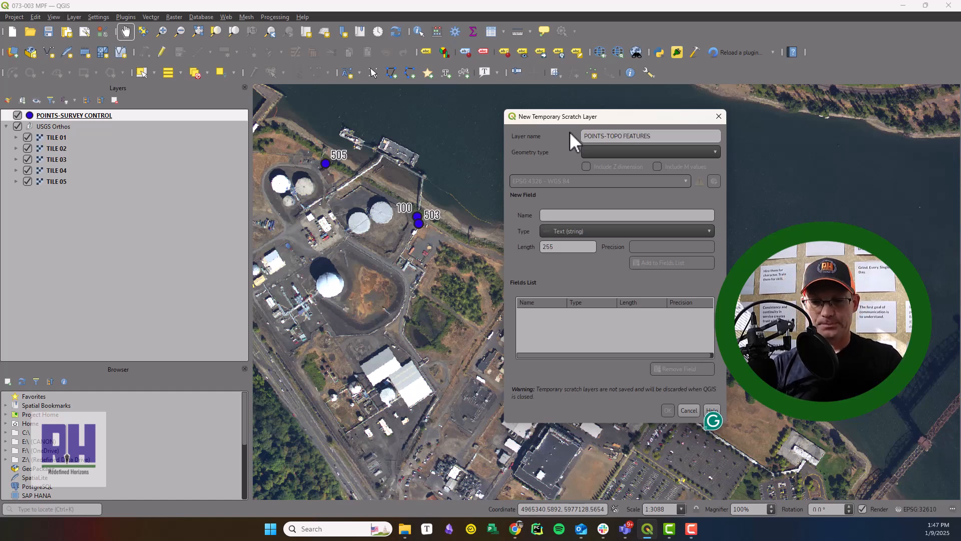
# Step: Change the new scratch layer's name to POINTS-RAW TOPO
pyautogui.press('Left')
pyautogui.press('Left')
pyautogui.press('Left')
pyautogui.press('Left')
pyautogui.press('Left')
pyautogui.press('Left')
pyautogui.press('Left')
pyautogui.press('Left')
pyautogui.press('Left')
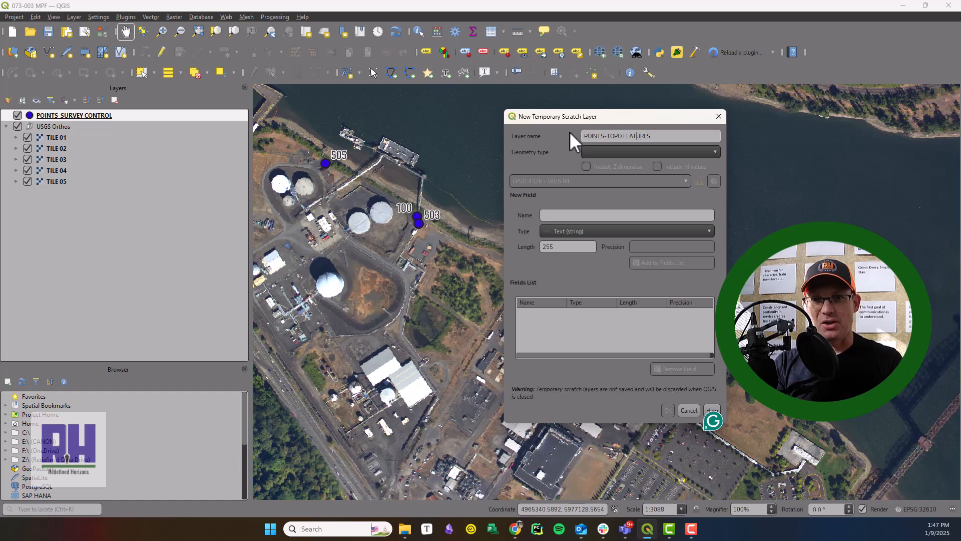
pyautogui.press('Left')
pyautogui.press('Left')
pyautogui.press('Left')
pyautogui.write('RAW')
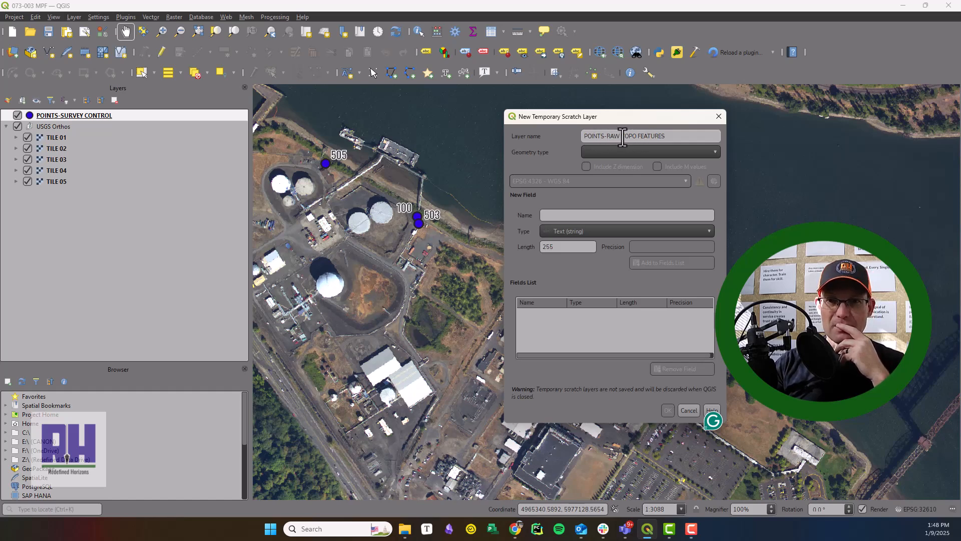
pyautogui.doubleClick(651, 136)
pyautogui.press('BackSpace')
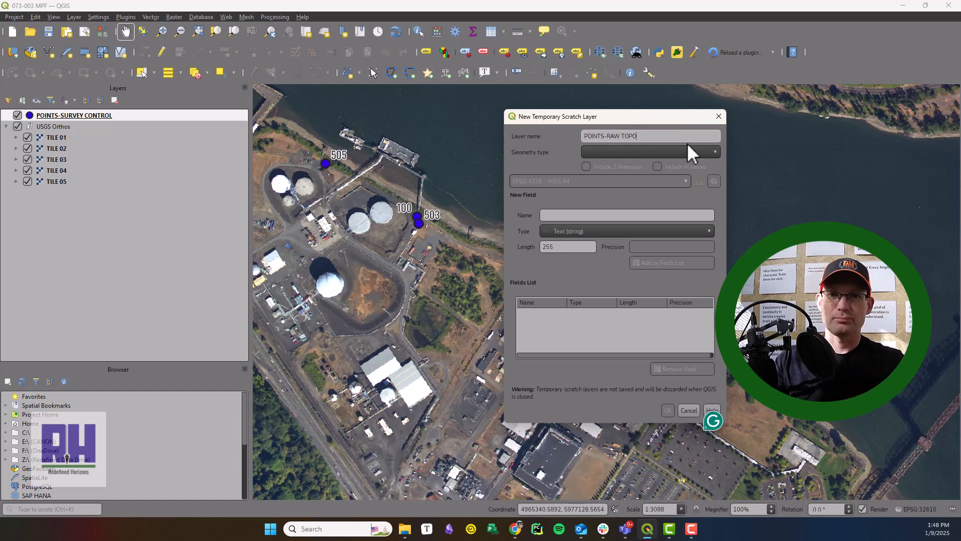
# Step: Set the scratch layer's geometry to Point and its CRS to EPSG:2269 - NAD83 / Oregon North (ft), and create it
pyautogui.click(665, 214)
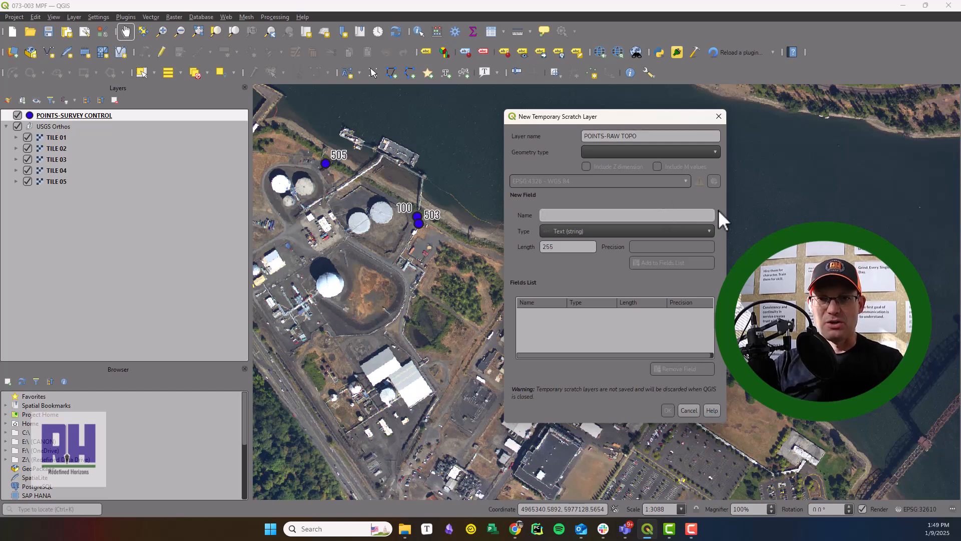
pyautogui.click(693, 152)
pyautogui.click(649, 164)
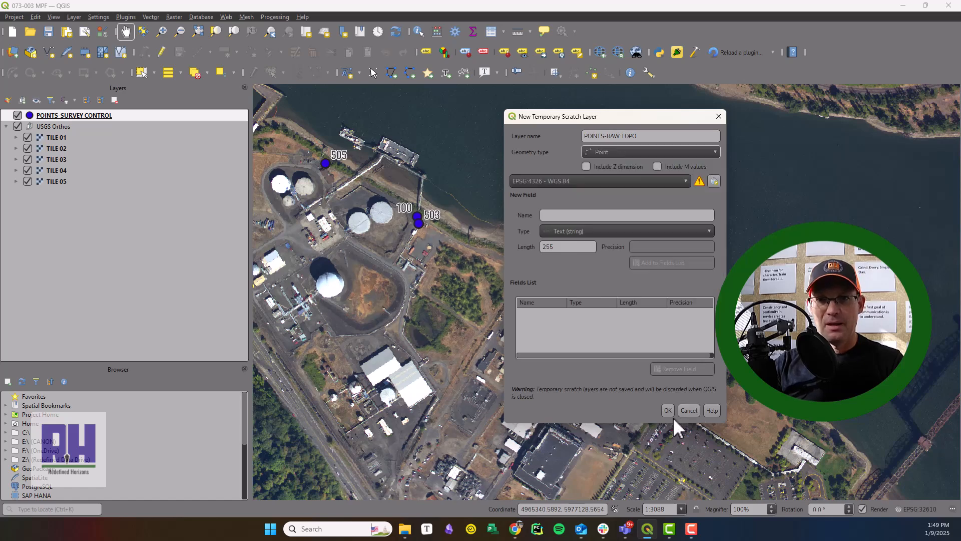
pyautogui.click(651, 183)
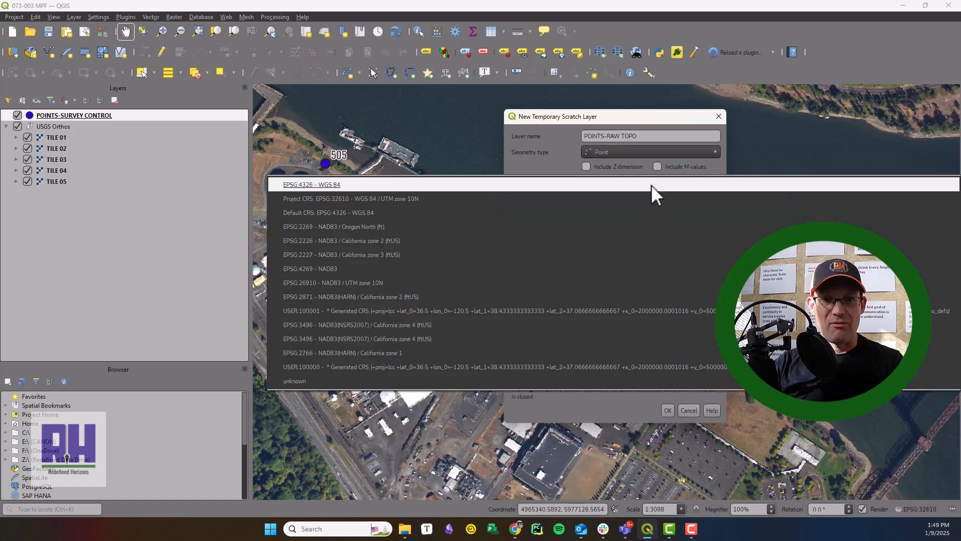
pyautogui.click(384, 228)
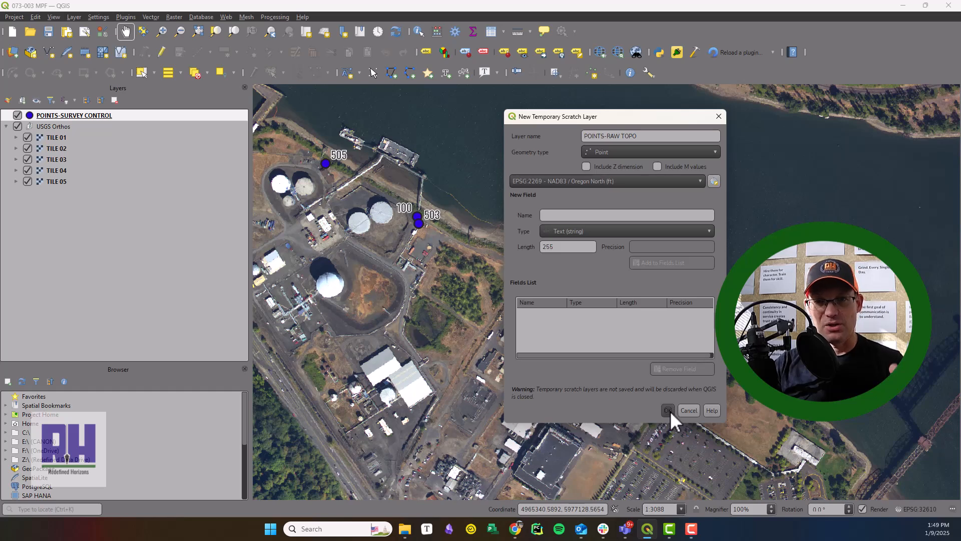
pyautogui.click(669, 411)
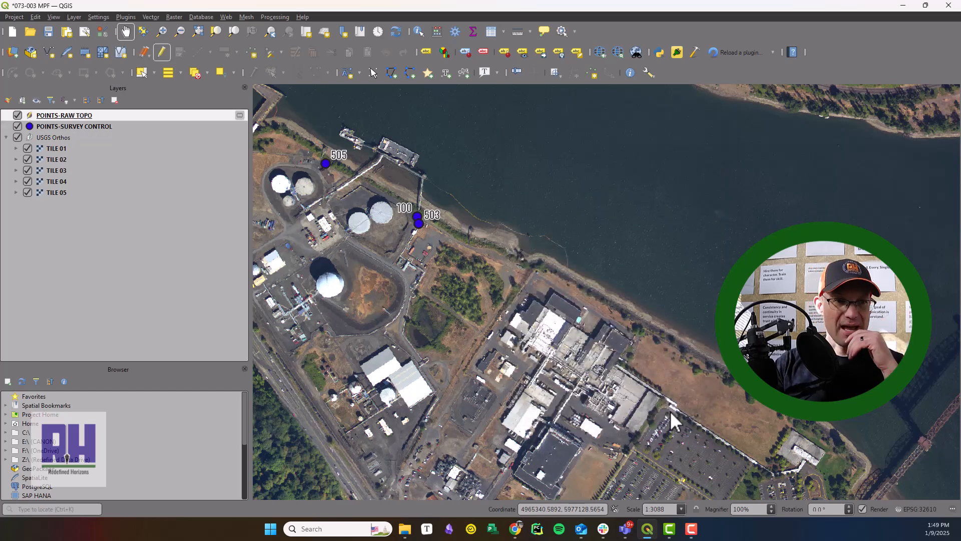
# Step: Open the field definitions in the POINTS-RAW TOPO layer's properties
pyautogui.rightClick(182, 116)
pyautogui.click(205, 401)
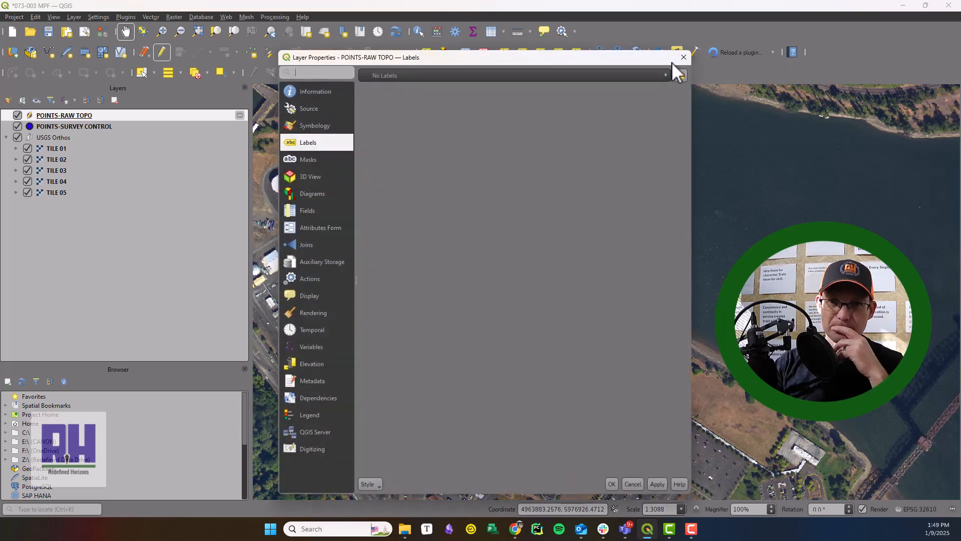
pyautogui.moveTo(597, 62); pyautogui.dragTo(850, 43)
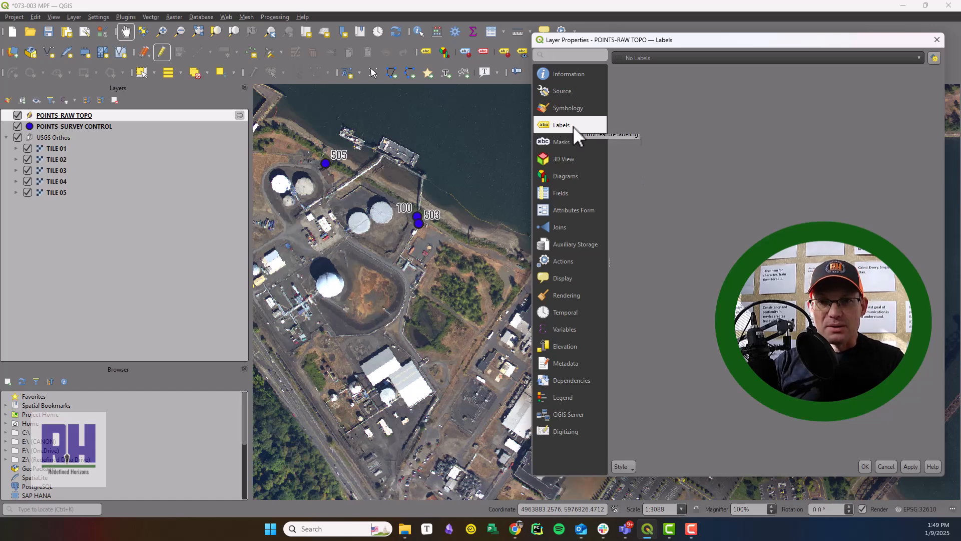
pyautogui.click(558, 194)
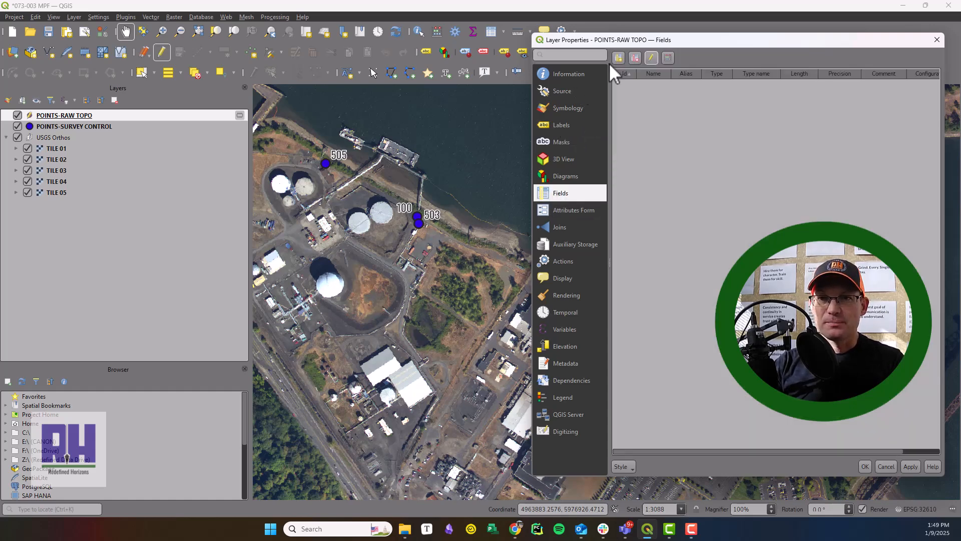
pyautogui.moveTo(826, 29); pyautogui.dragTo(794, 47)
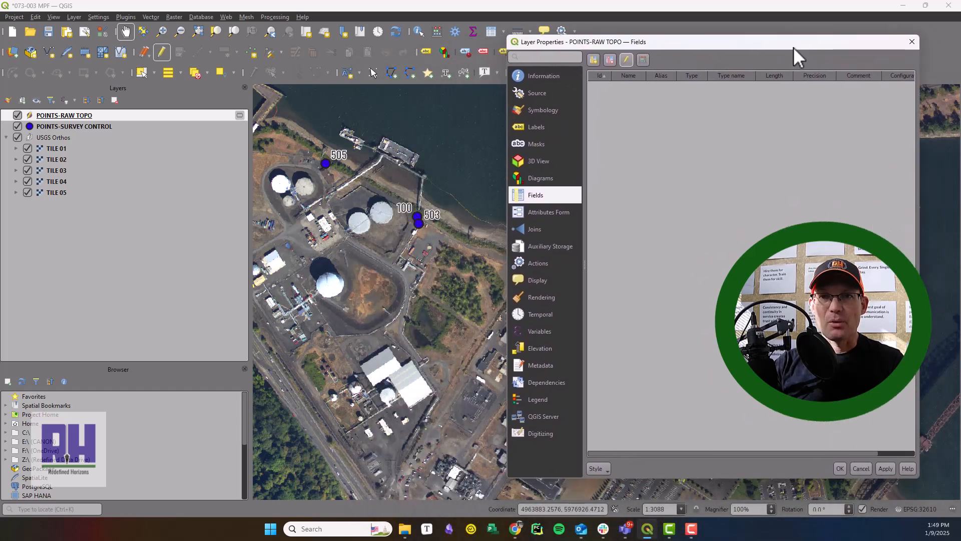
pyautogui.click(627, 60)
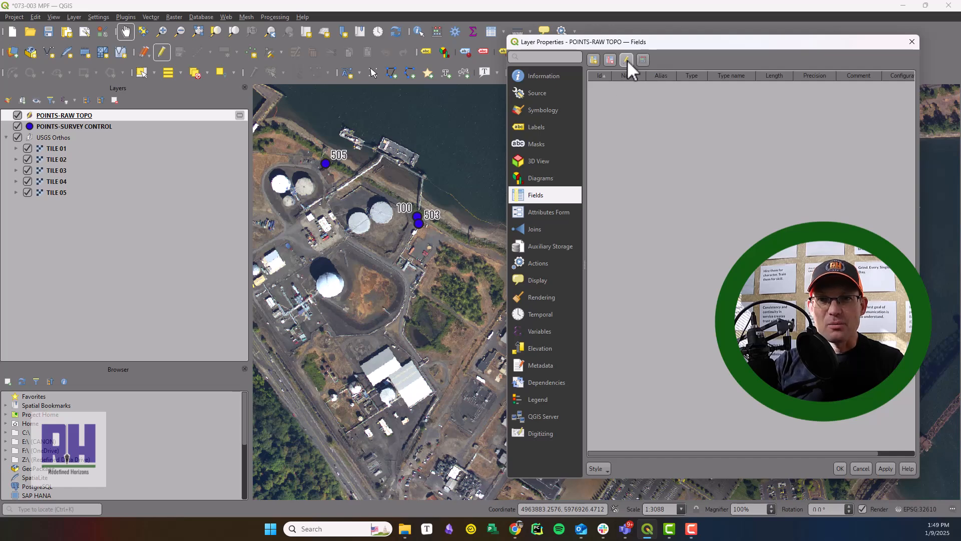
# Step: Add a Whole Number (integer) field named Point Identifier to the POINTS-RAW TOPO layer
pyautogui.click(597, 63)
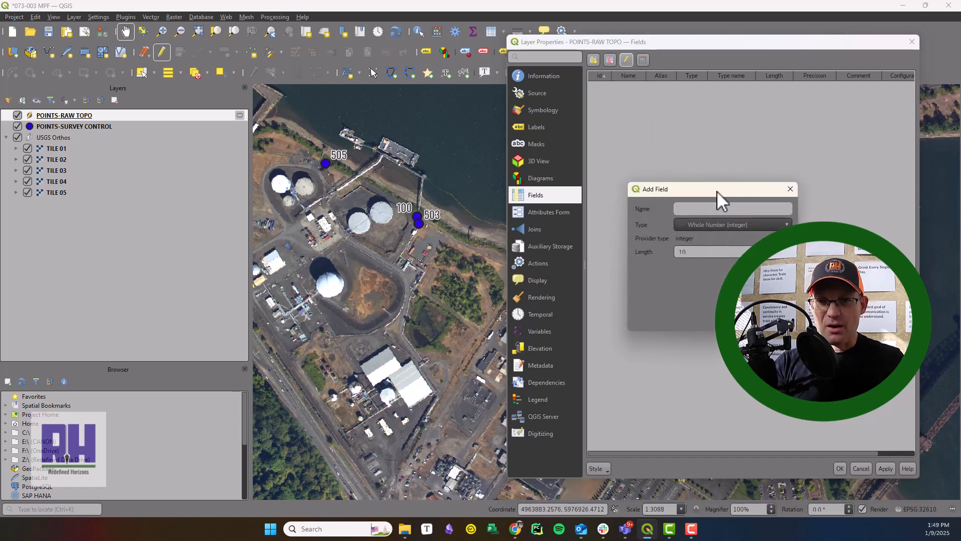
pyautogui.write('p')
pyautogui.press('BackSpace')
pyautogui.write('Point Numbe')
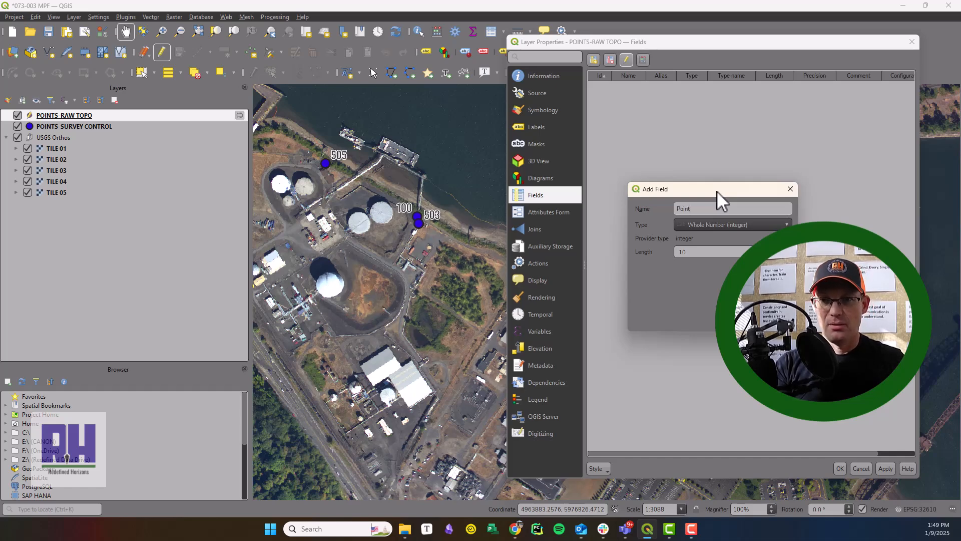
pyautogui.press('BackSpace')
pyautogui.press('BackSpace')
pyautogui.press('BackSpace')
pyautogui.press('BackSpace')
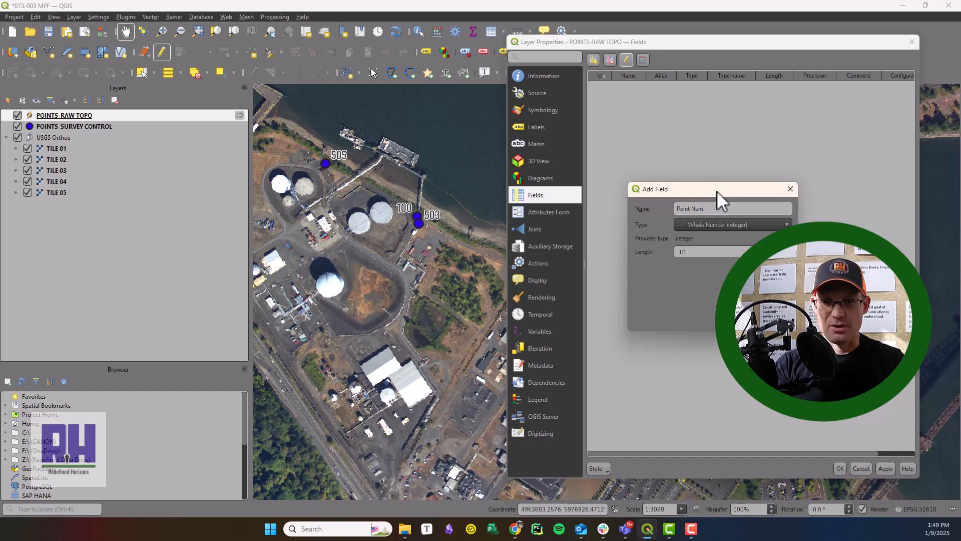
pyautogui.write('Identifier')
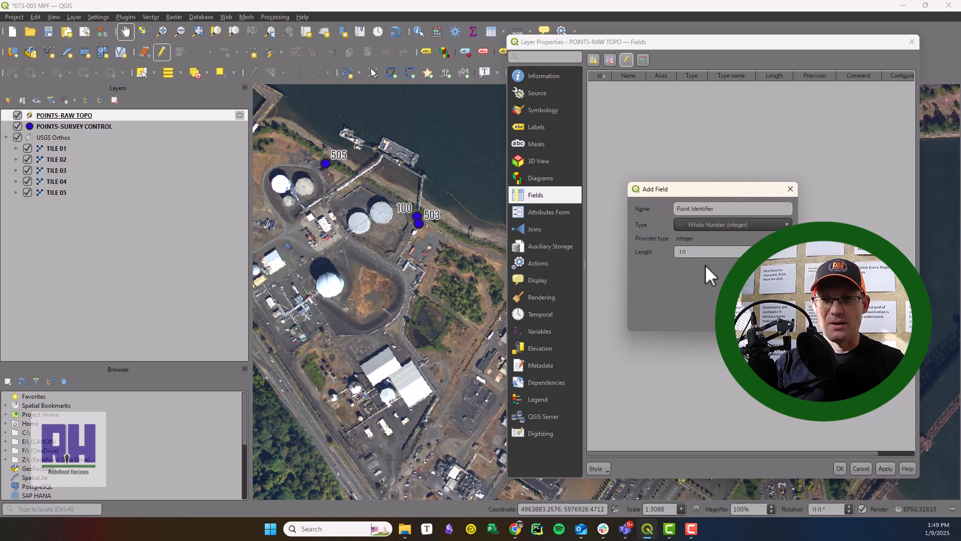
pyautogui.click(760, 320)
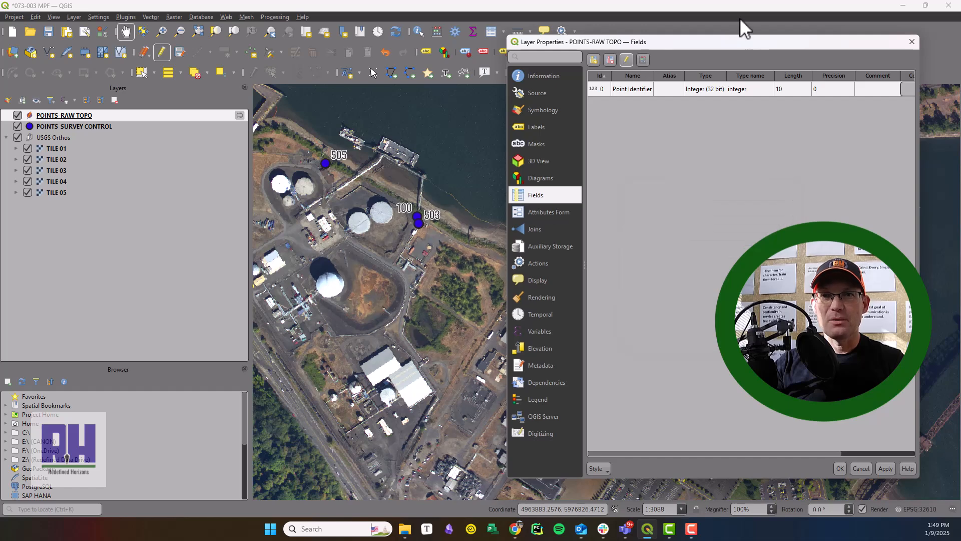
# Step: Add a Text (string) field named Feature Code with a length of 10 to the POINTS-RAW TOPO layer
pyautogui.click(596, 61)
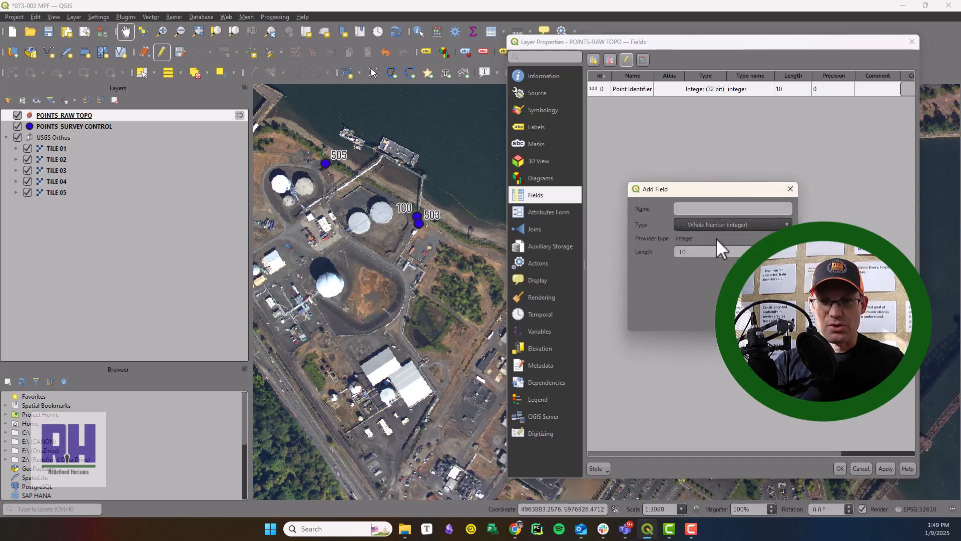
pyautogui.write('fe')
pyautogui.press('BackSpace')
pyautogui.press('BackSpace')
pyautogui.write('Fea')
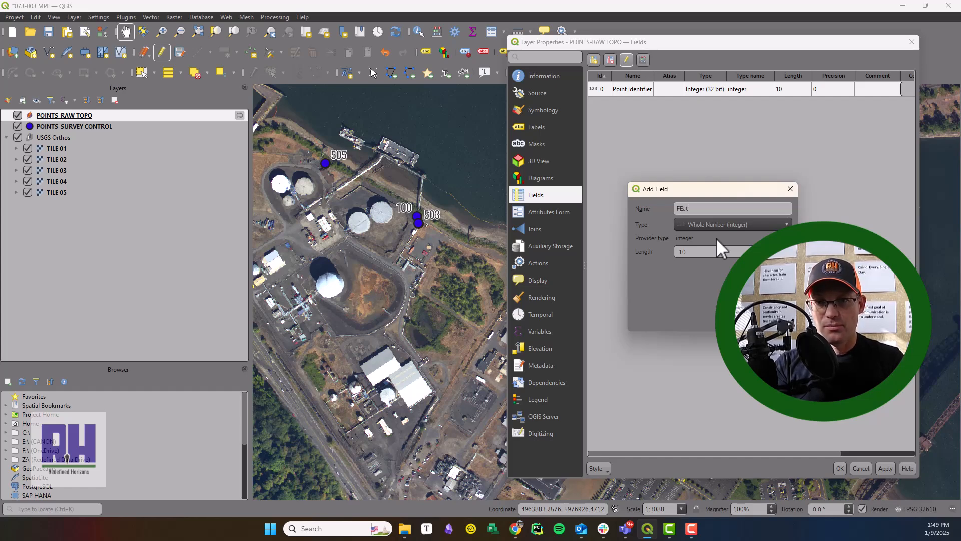
pyautogui.write('ture Code')
pyautogui.click(715, 225)
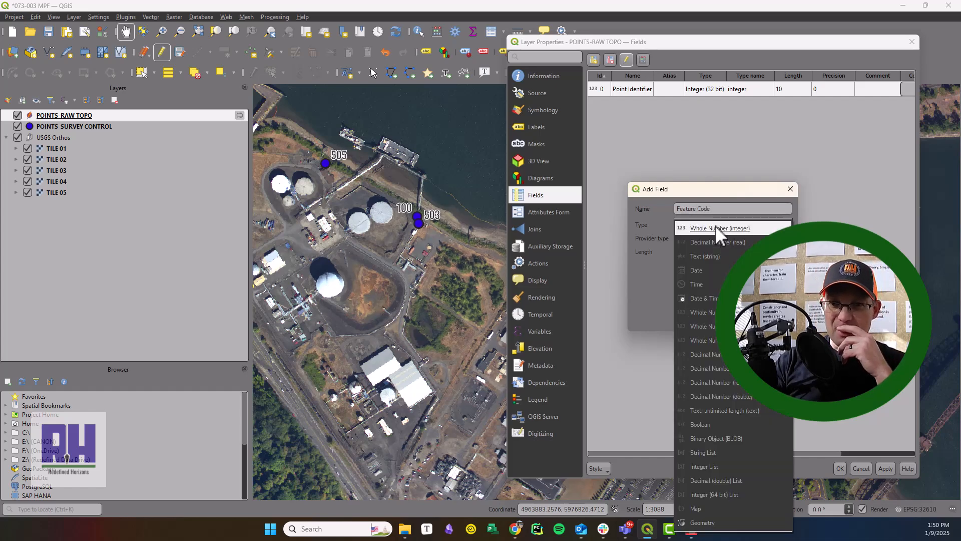
pyautogui.click(717, 255)
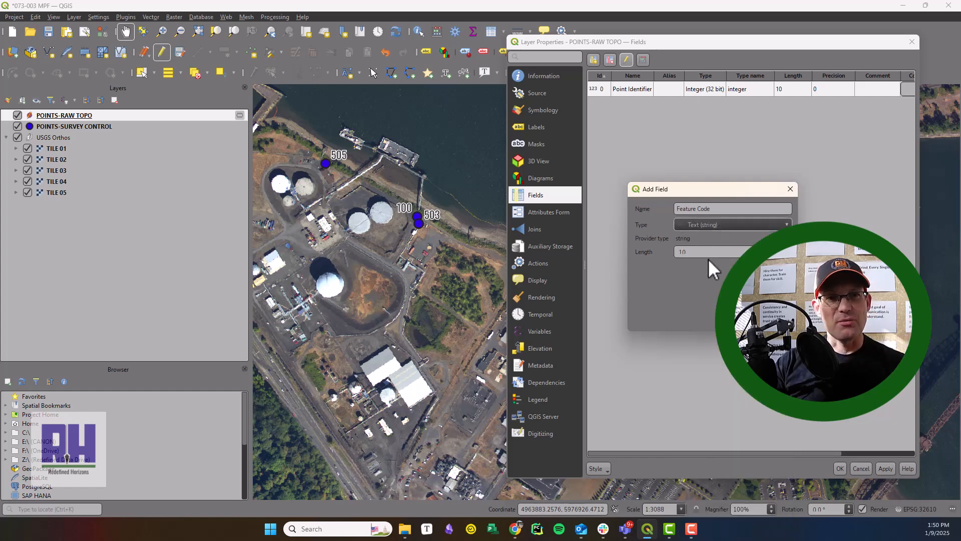
pyautogui.click(714, 224)
pyautogui.click(715, 228)
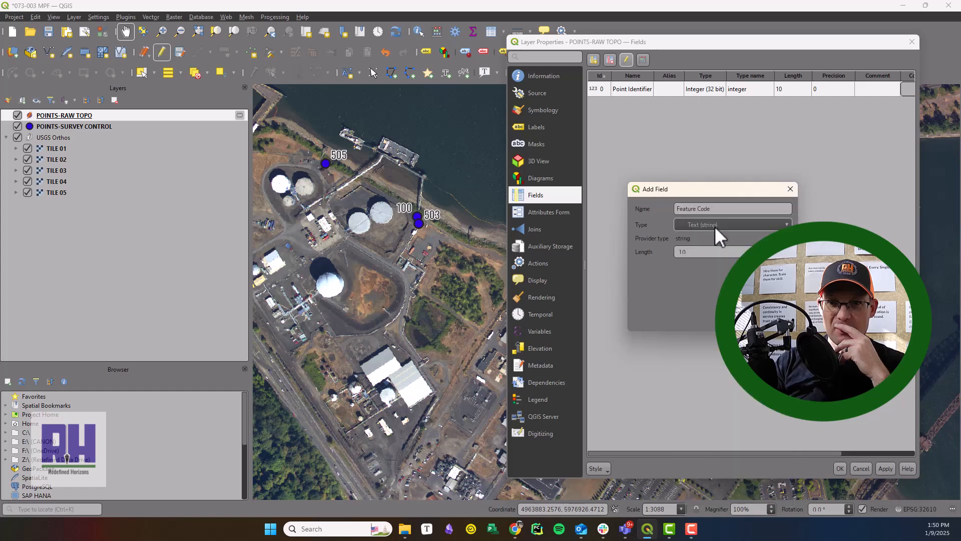
pyautogui.write('50')
pyautogui.write('10')
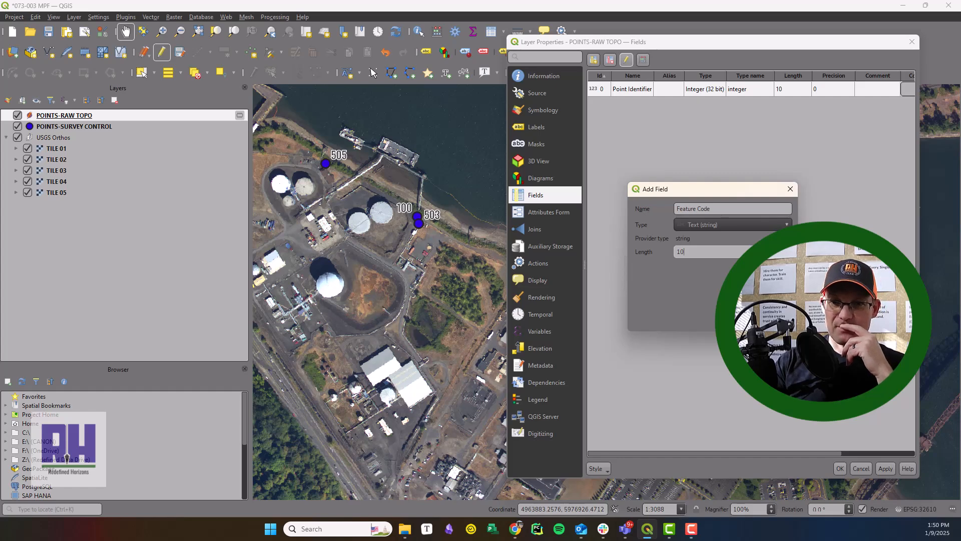
pyautogui.press('Return')
# Step: Add a Text (string) field named Category with a length of 50 to the POINTS-RAW TOPO layer
pyautogui.click(596, 60)
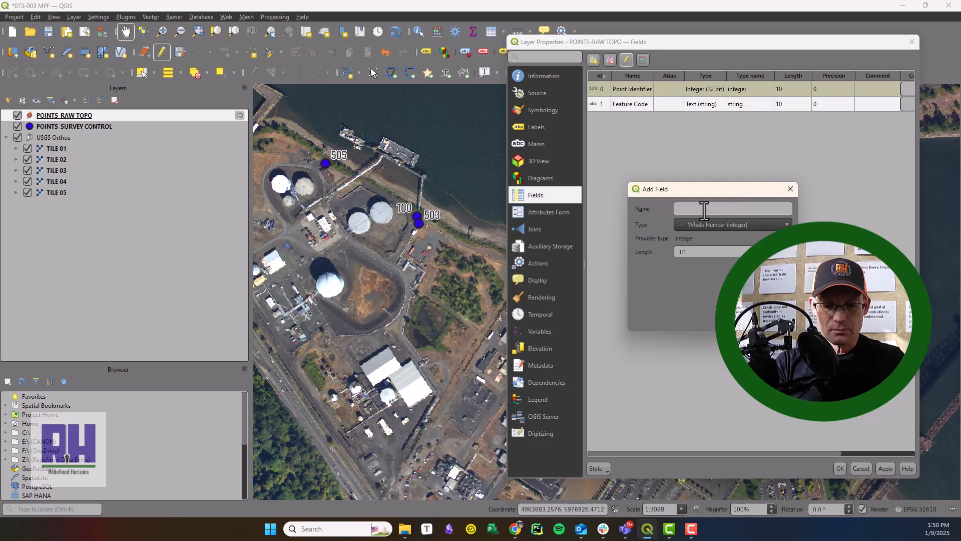
pyautogui.write('Category')
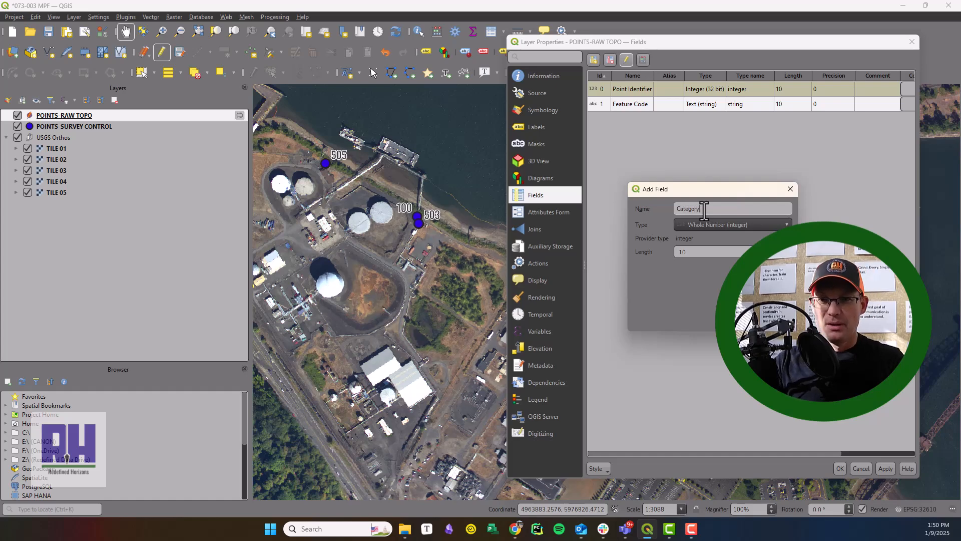
pyautogui.click(712, 224)
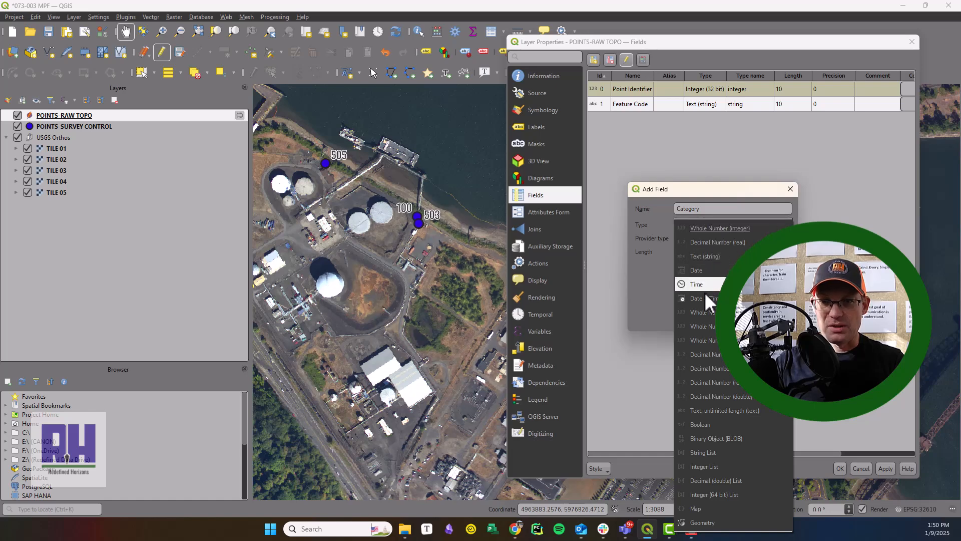
pyautogui.click(707, 257)
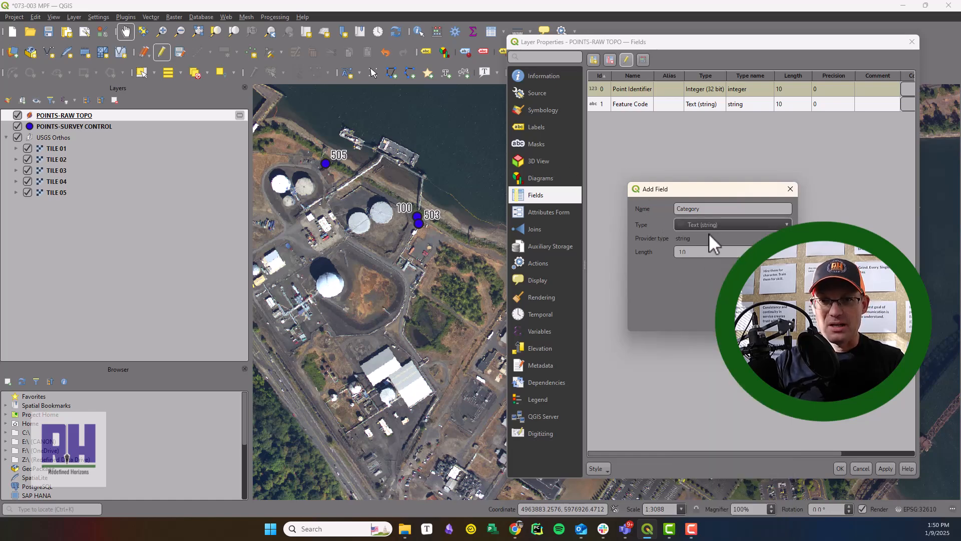
pyautogui.doubleClick(701, 252)
pyautogui.write('25')
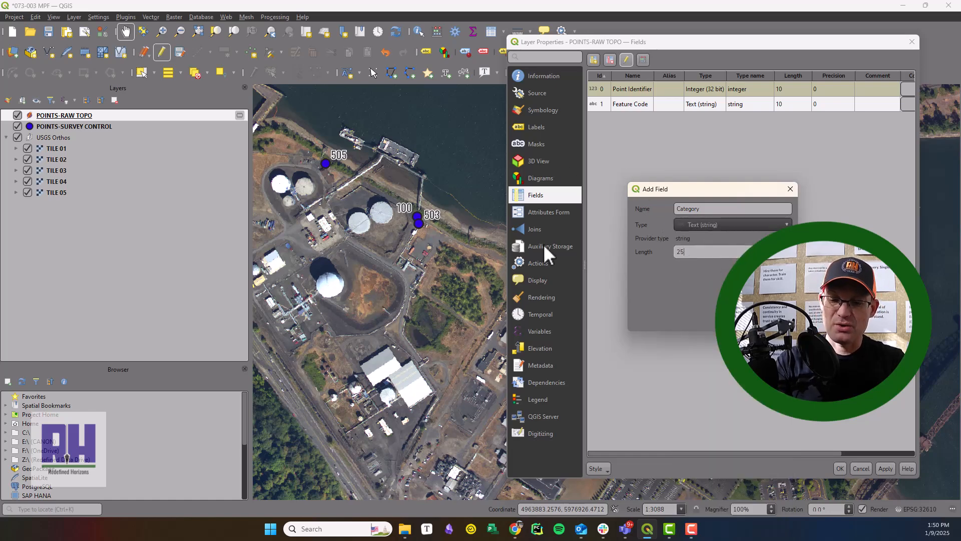
pyautogui.write('50')
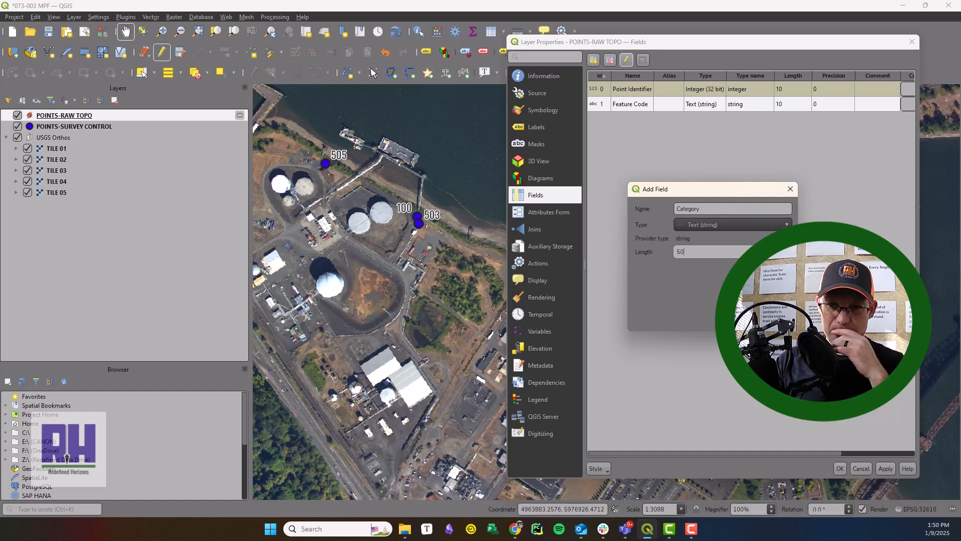
pyautogui.press('Return')
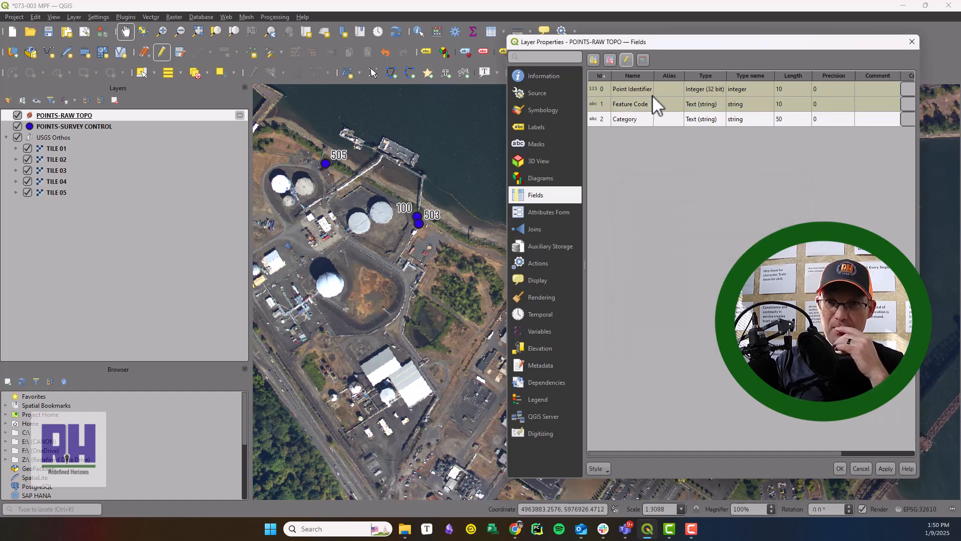
# Step: Add a Whole Number (integer) field named Feature Sub-Type to the POINTS-RAW TOPO layer, entering 50 as its length
pyautogui.click(593, 60)
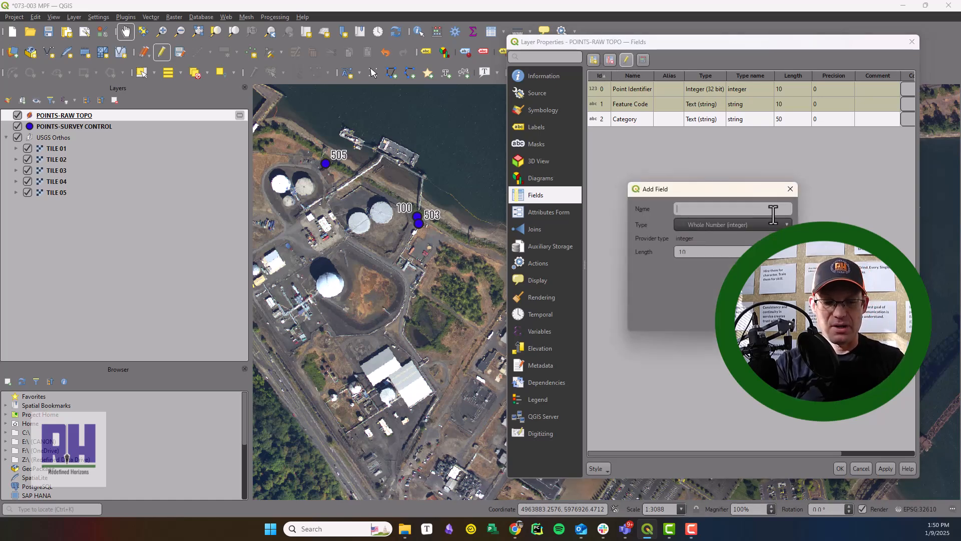
pyautogui.write('FE')
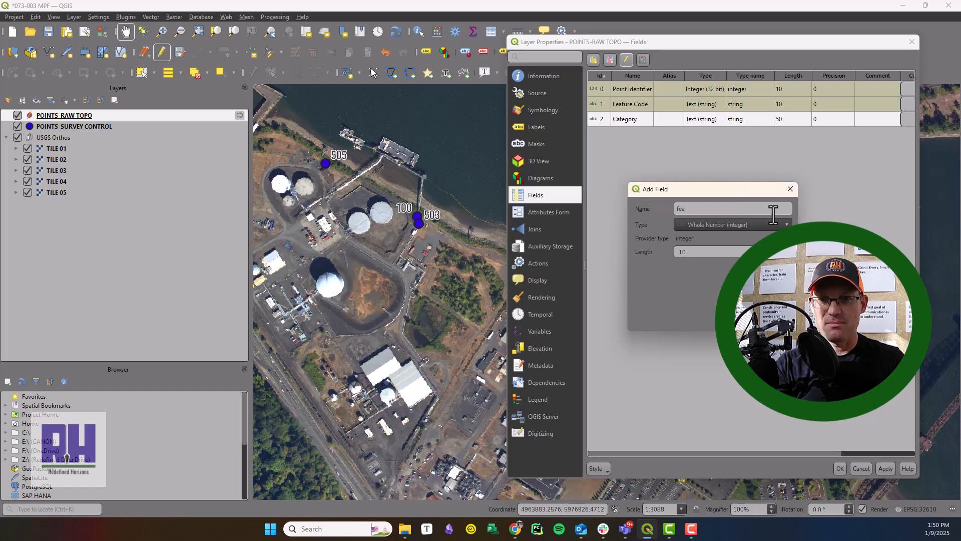
pyautogui.write('ATURE')
pyautogui.press('BackSpace')
pyautogui.press('BackSpace')
pyautogui.press('BackSpace')
pyautogui.press('BackSpace')
pyautogui.press('BackSpace')
pyautogui.press('BackSpace')
pyautogui.press('BackSpace')
pyautogui.write('f')
pyautogui.press('BackSpace')
pyautogui.write('FEA')
pyautogui.press('BackSpace')
pyautogui.press('BackSpace')
pyautogui.press('BackSpace')
pyautogui.write('Feature Sub')
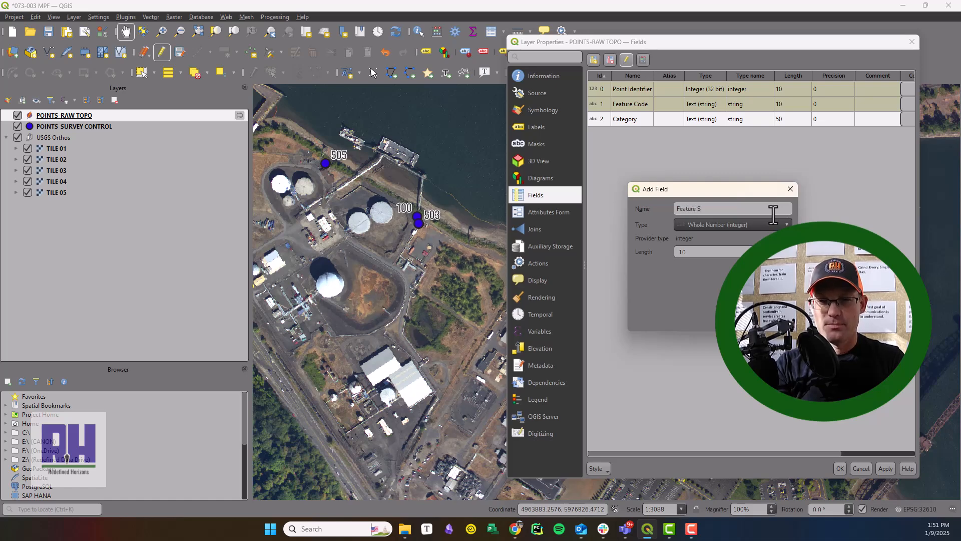
pyautogui.press('BackSpace')
pyautogui.press('BackSpace')
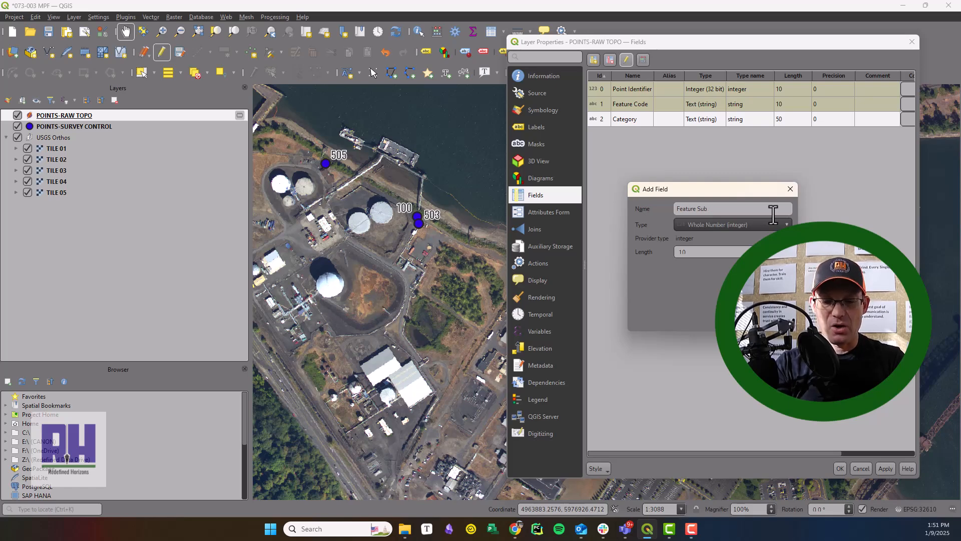
pyautogui.write('-Typoe')
pyautogui.press('BackSpace')
pyautogui.press('BackSpace')
pyautogui.write('e')
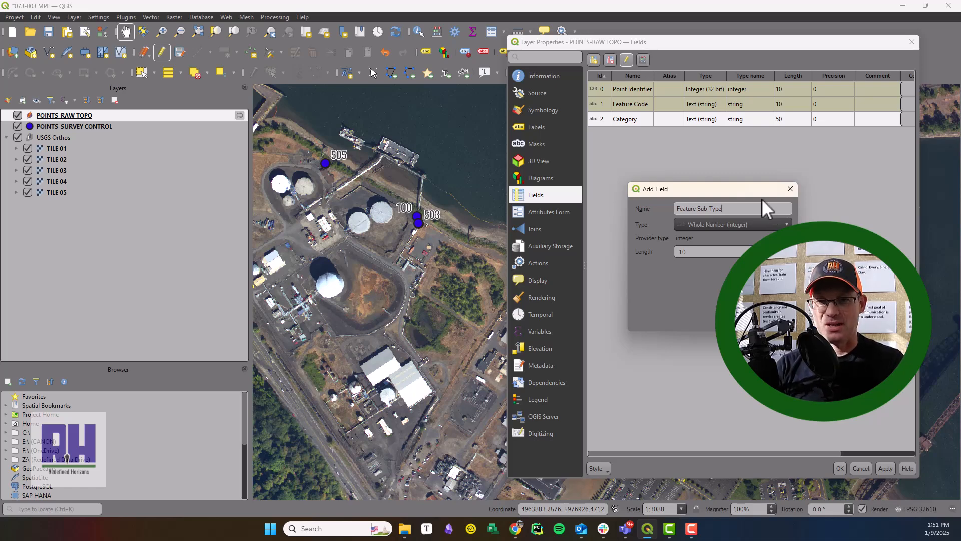
pyautogui.doubleClick(725, 250)
pyautogui.write('50')
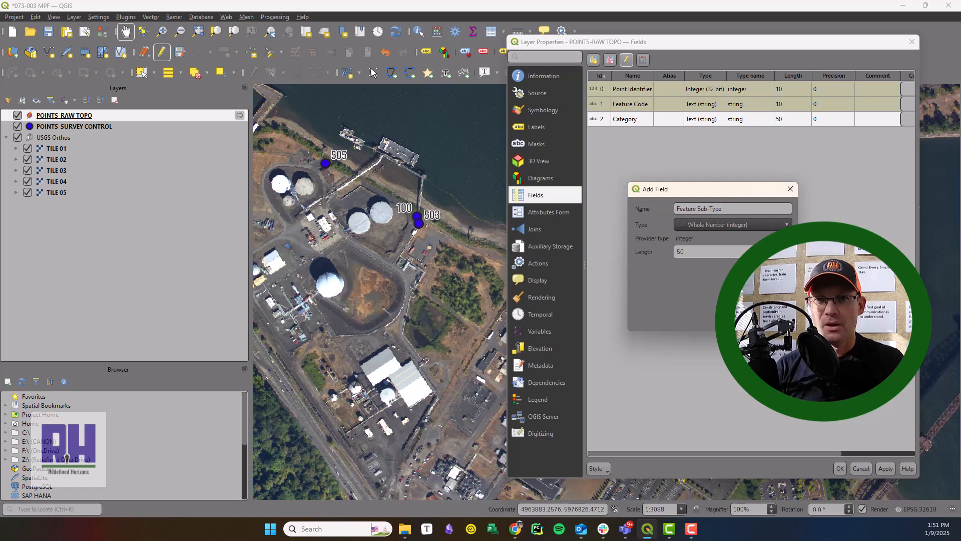
pyautogui.press('Return')
# Step: Add a Text (string) field named Description to the POINTS-RAW TOPO layer, entering 500 as its length
pyautogui.click(595, 60)
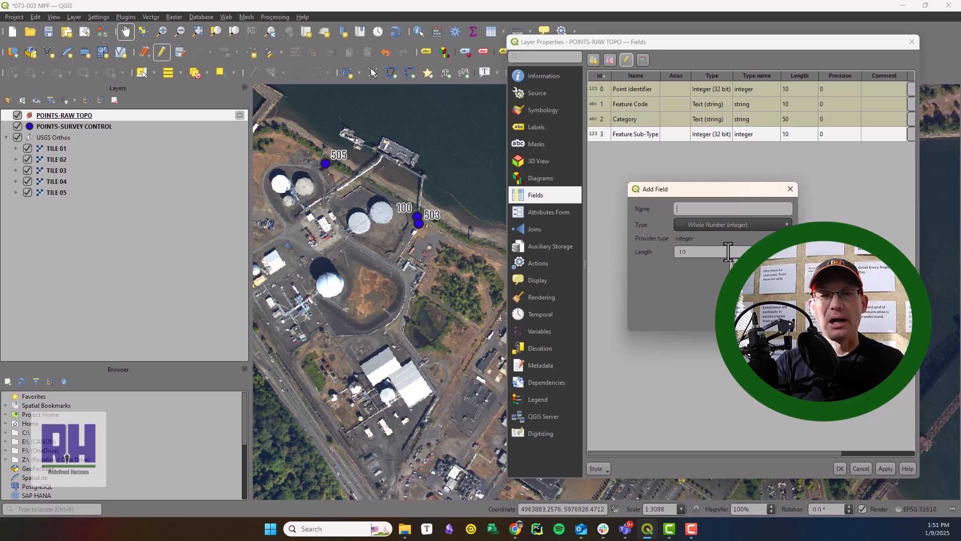
pyautogui.write('Feat')
pyautogui.press('BackSpace')
pyautogui.press('BackSpace')
pyautogui.press('BackSpace')
pyautogui.press('BackSpace')
pyautogui.write('D')
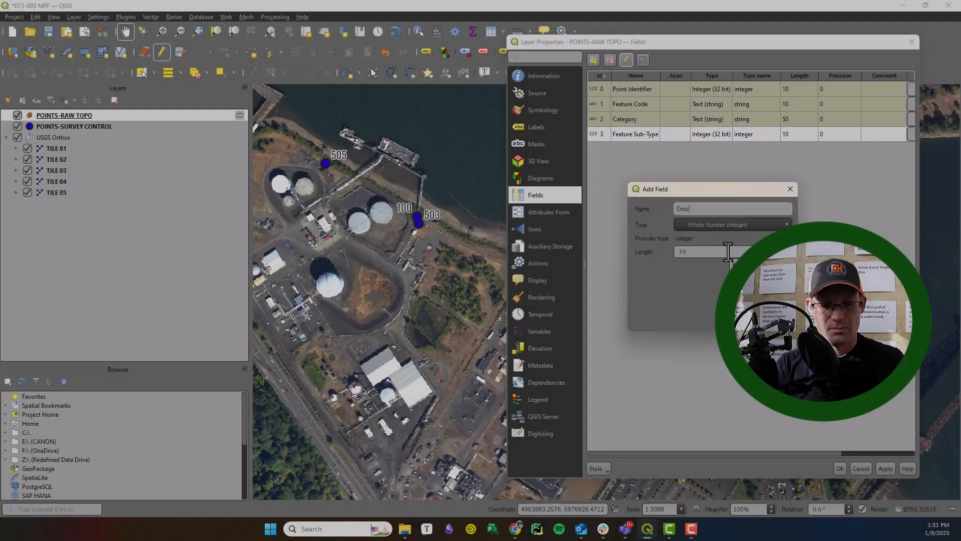
pyautogui.write('escription')
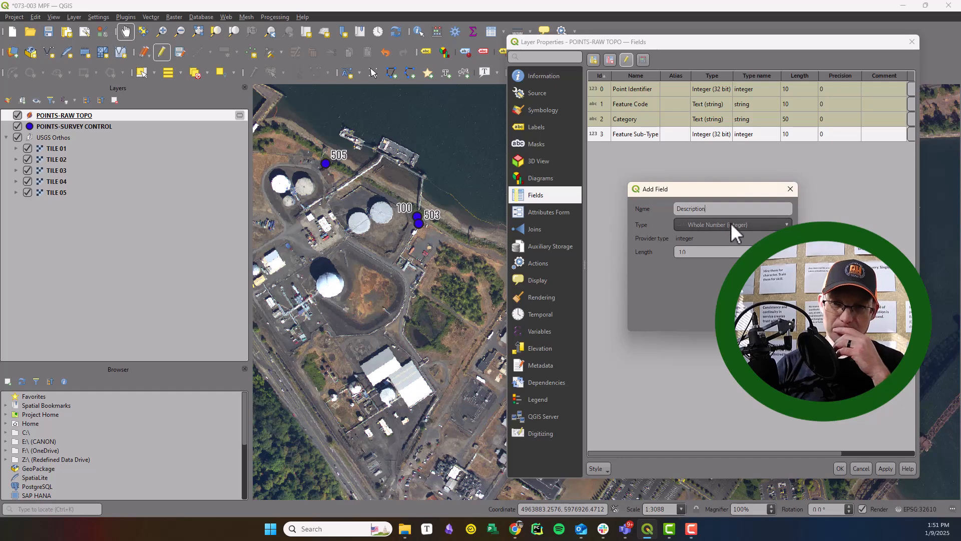
pyautogui.click(731, 223)
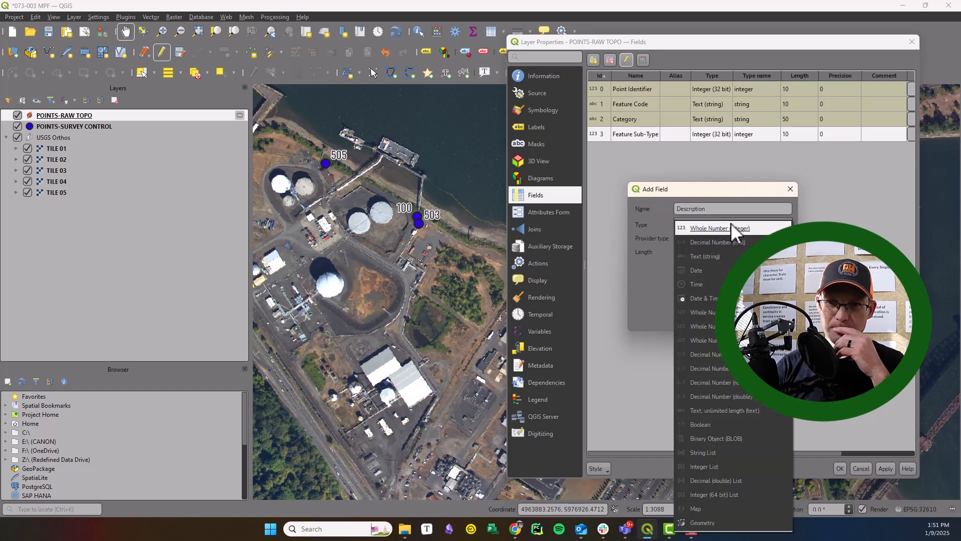
pyautogui.click(731, 257)
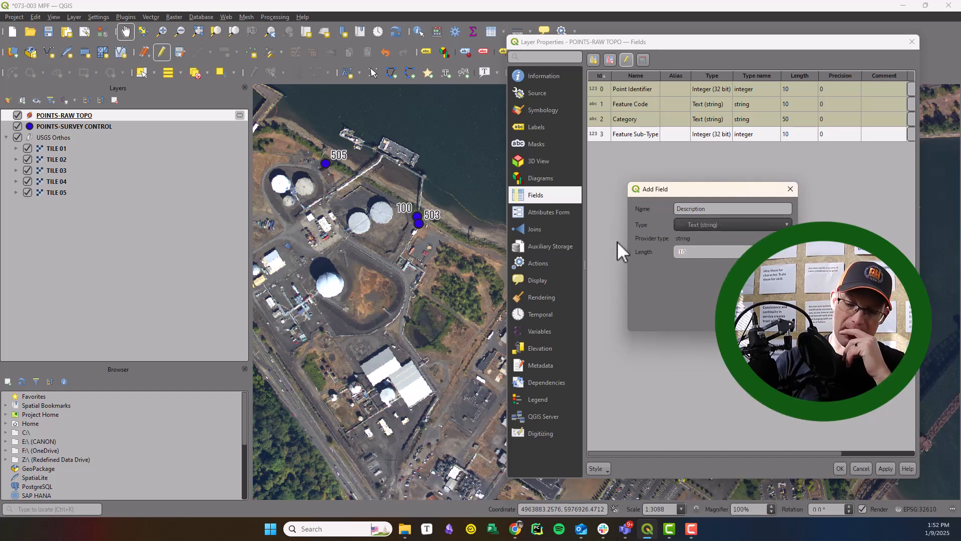
pyautogui.write('500')
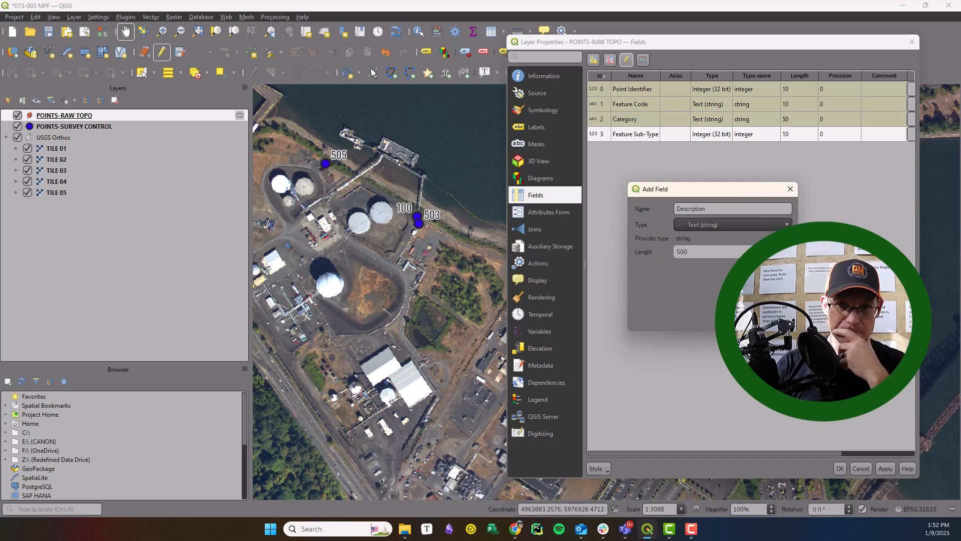
pyautogui.click(760, 320)
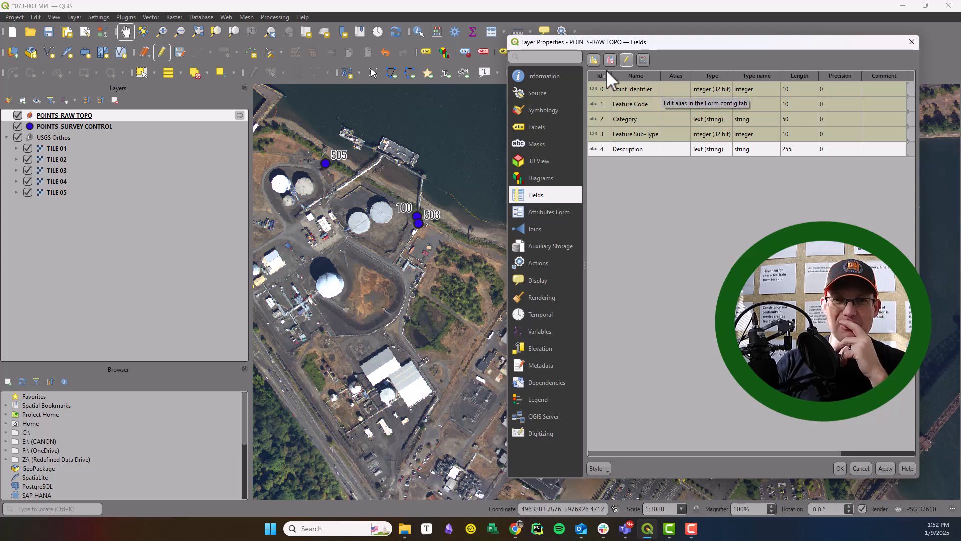
pyautogui.click(594, 59)
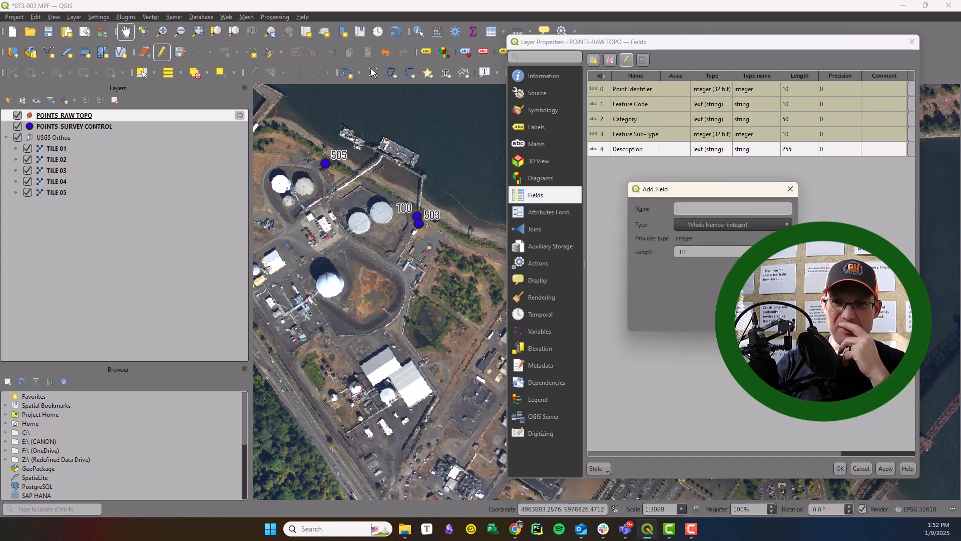
pyautogui.click(775, 225)
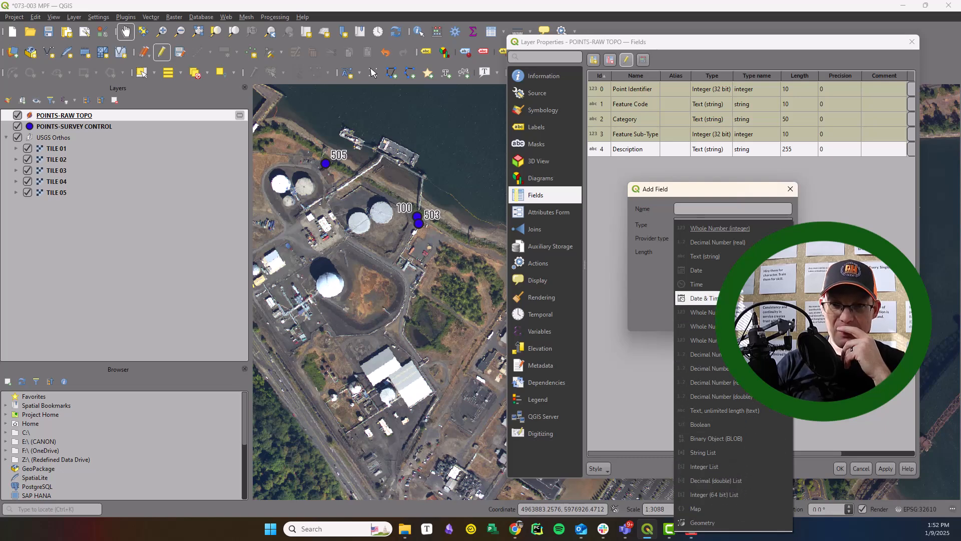
pyautogui.click(737, 257)
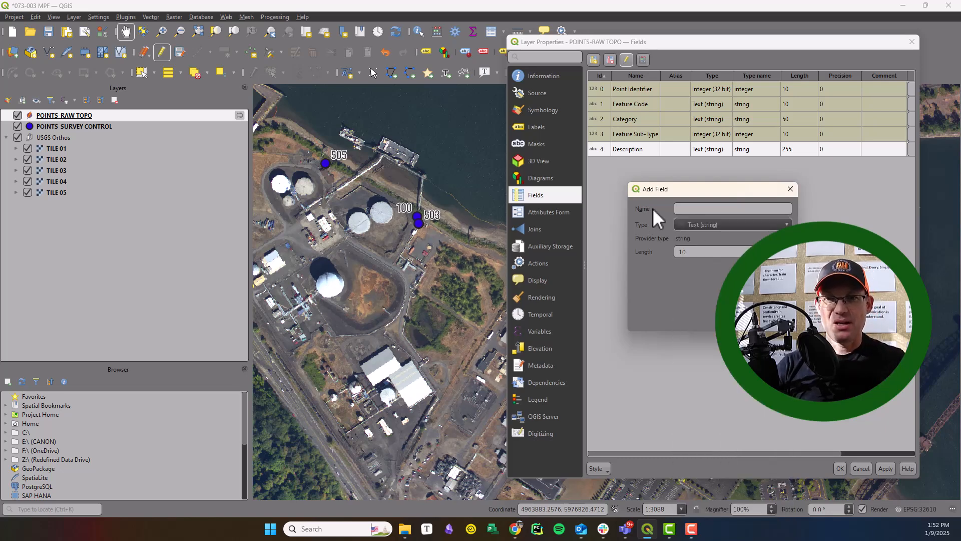
pyautogui.click(707, 209)
pyautogui.write('photo')
pyautogui.press('BackSpace')
pyautogui.press('BackSpace')
pyautogui.press('BackSpace')
pyautogui.press('BackSpace')
pyautogui.press('BackSpace')
pyautogui.write('PHOTO')
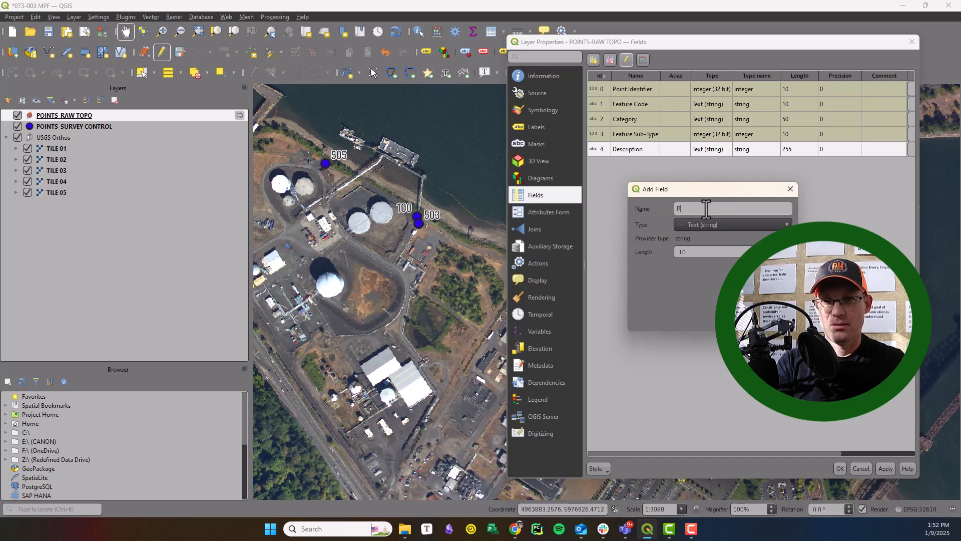
pyautogui.press('BackSpace')
pyautogui.press('BackSpace')
pyautogui.press('BackSpace')
pyautogui.press('BackSpace')
pyautogui.press('BackSpace')
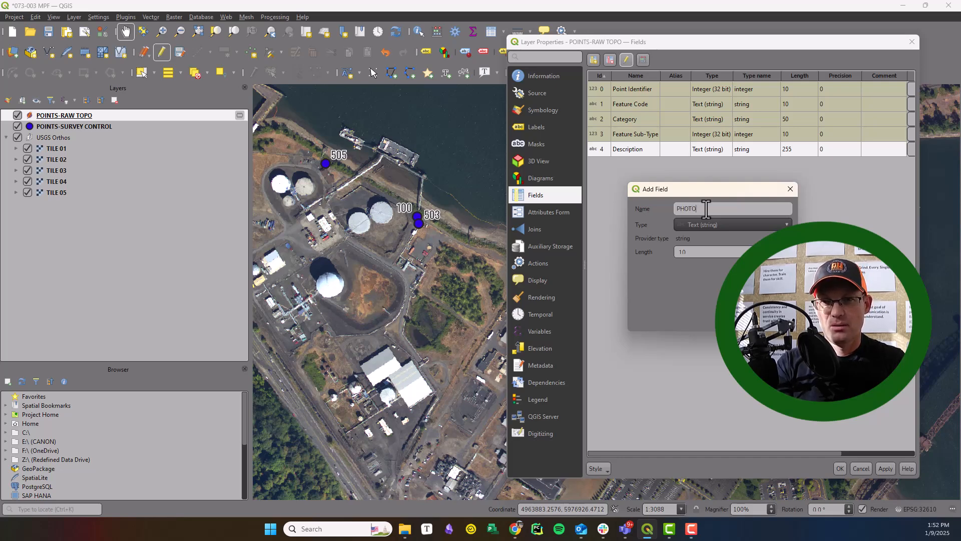
pyautogui.write('hoto s Pat')
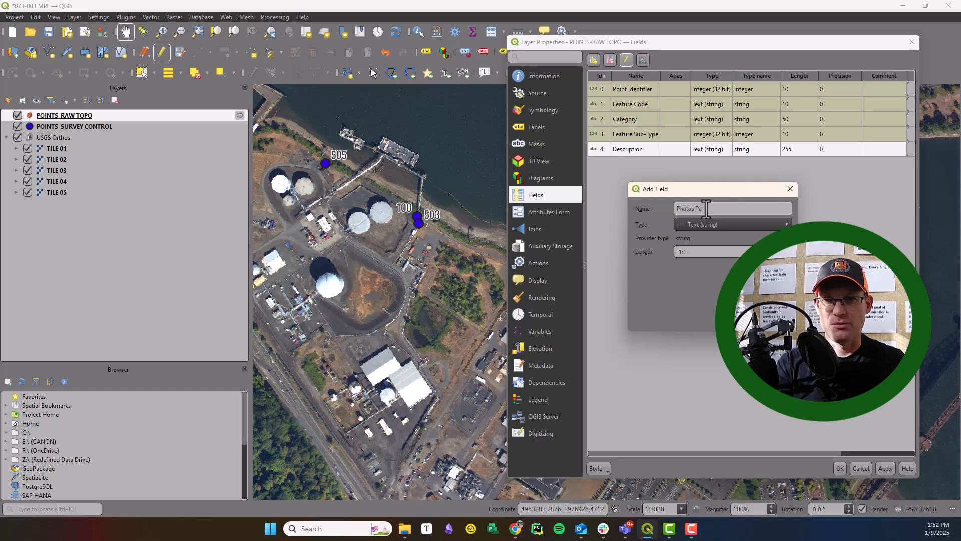
pyautogui.write('h')
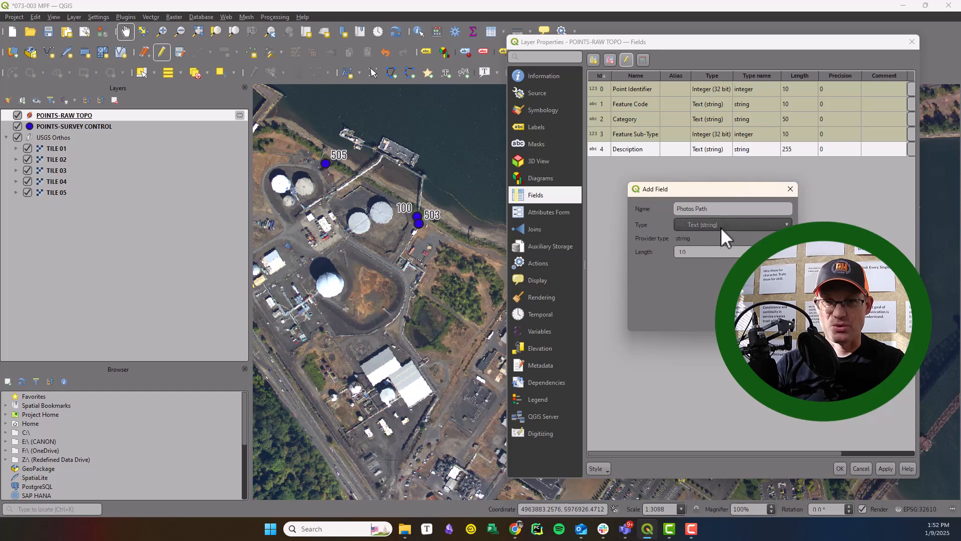
pyautogui.click(720, 229)
pyautogui.click(720, 227)
pyautogui.click(715, 253)
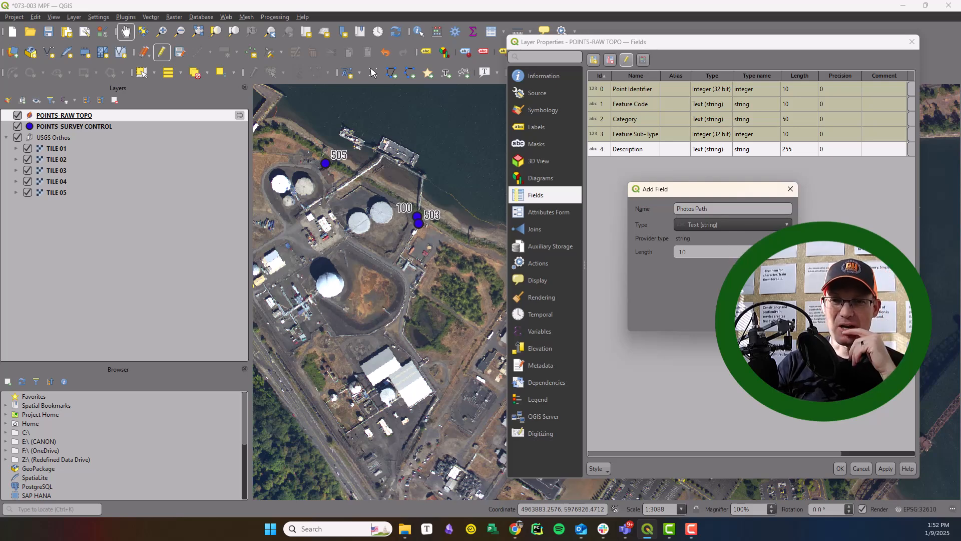
pyautogui.click(780, 320)
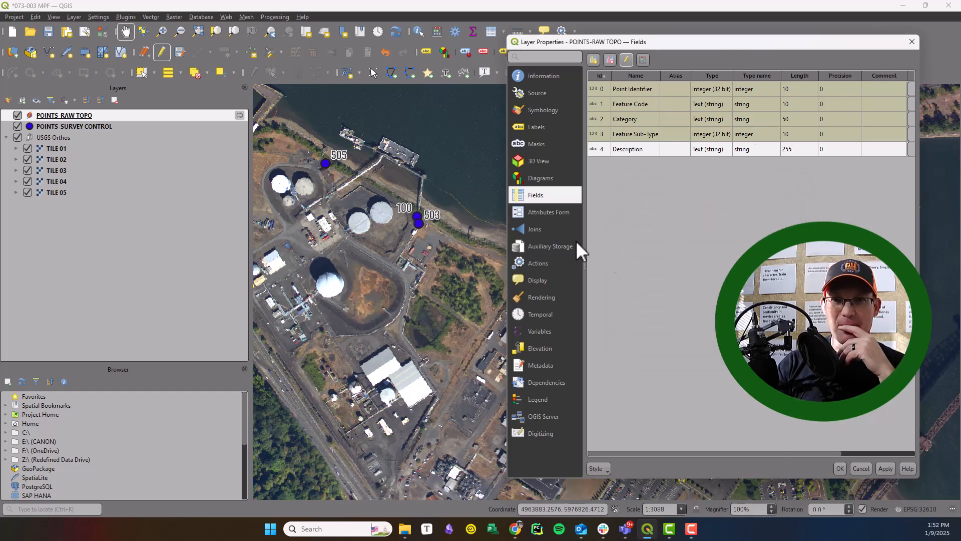
# Step: In the attributes form, disallow NULL for Point Identifier and enforce its Not null and Unique constraints
pyautogui.click(566, 212)
pyautogui.click(588, 94)
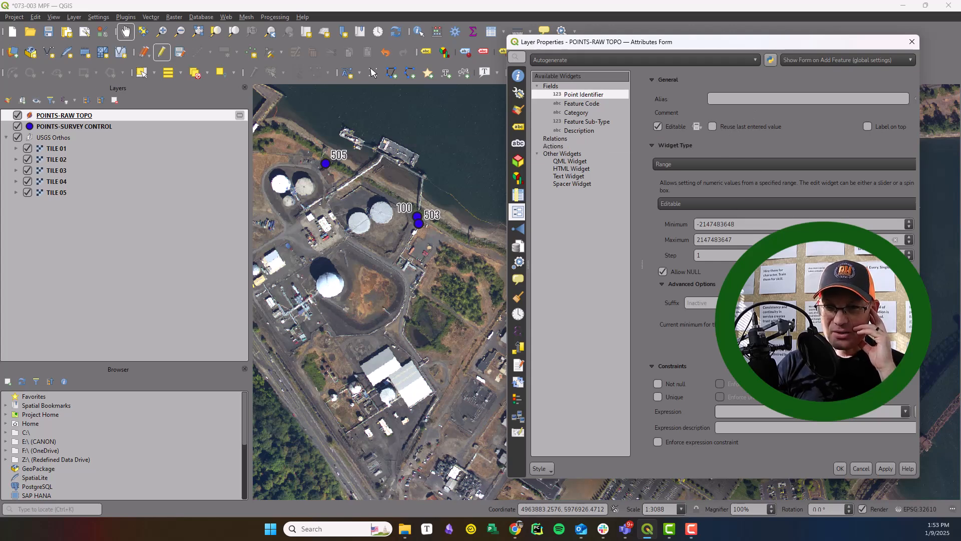
pyautogui.click(661, 272)
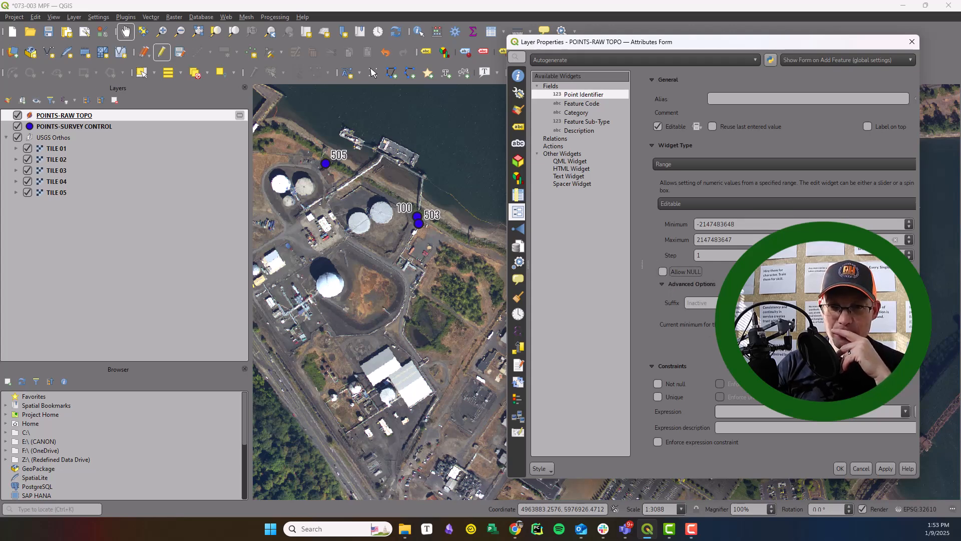
pyautogui.click(658, 384)
pyautogui.click(660, 397)
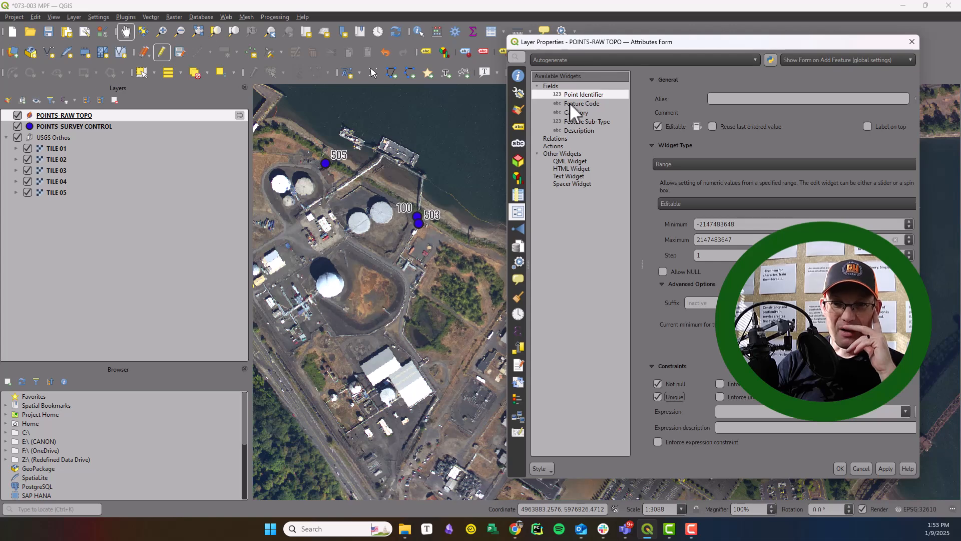
pyautogui.click(723, 385)
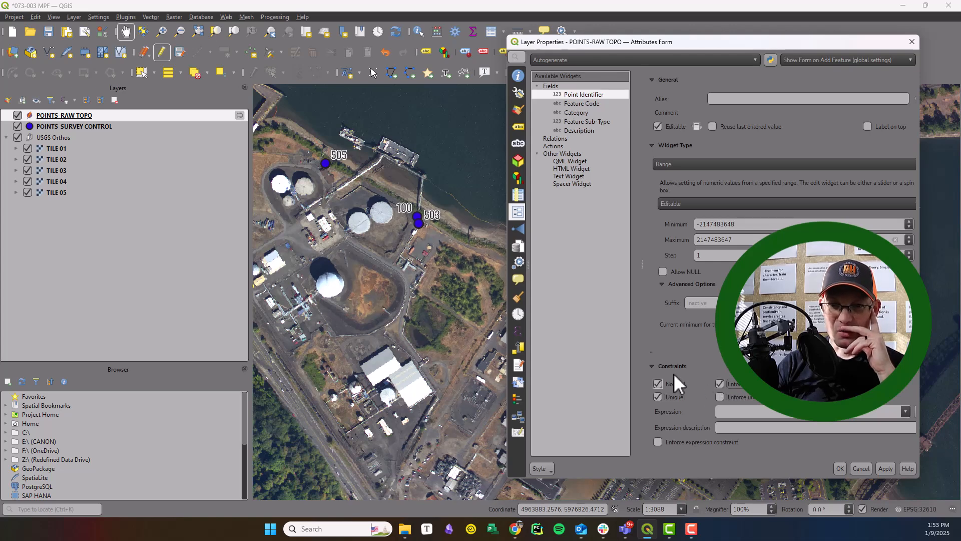
pyautogui.click(720, 397)
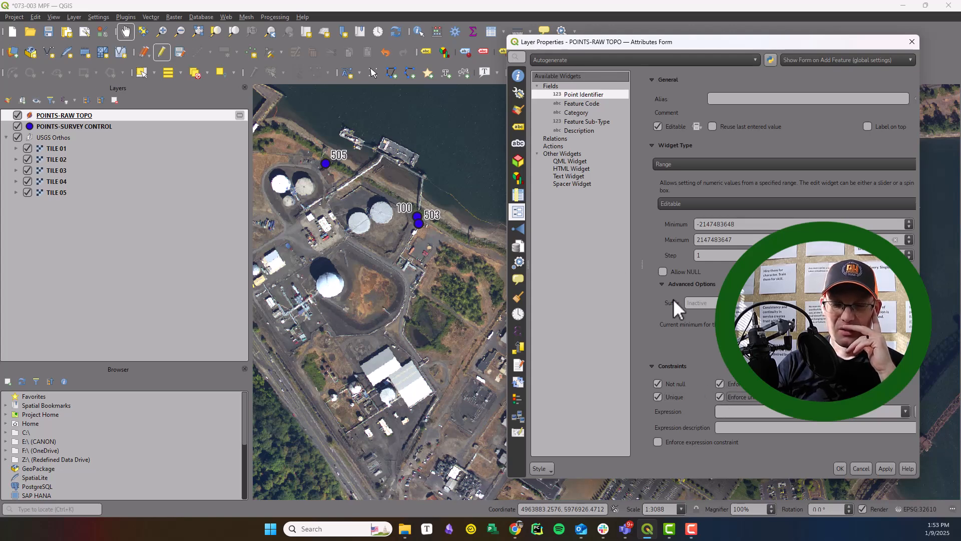
# Step: Set the Feature Code field to Not null and Unique, with both constraints enforced
pyautogui.click(583, 104)
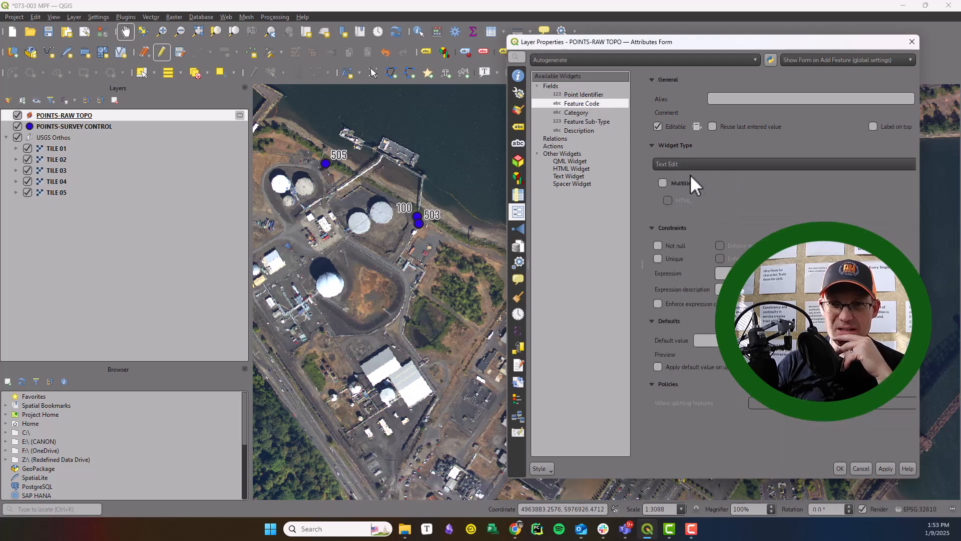
pyautogui.click(658, 245)
pyautogui.click(658, 258)
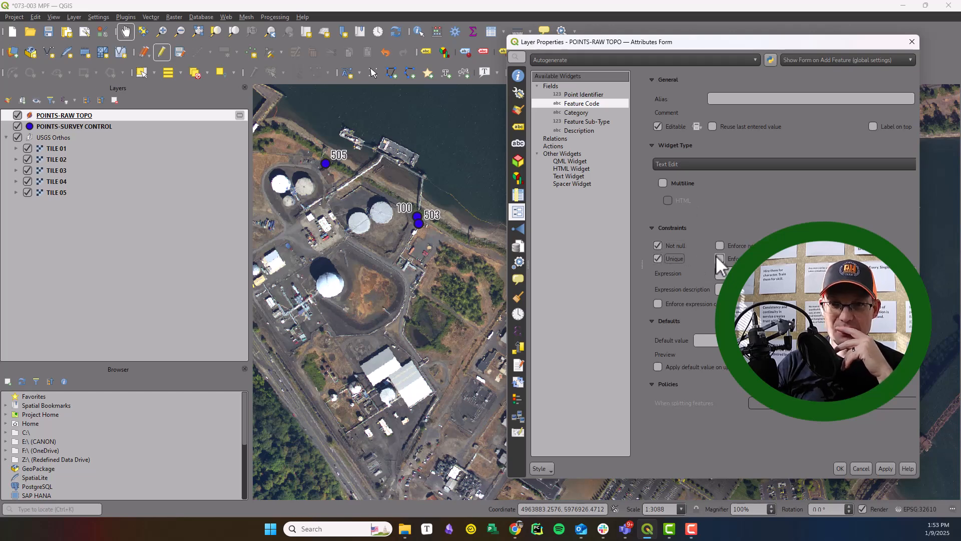
pyautogui.click(720, 245)
pyautogui.click(719, 257)
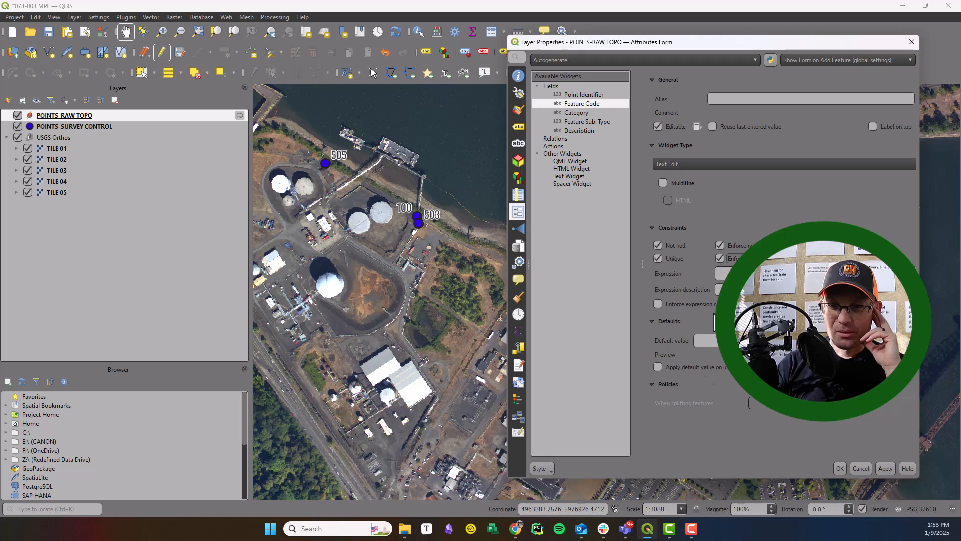
# Step: Remove the Unique constraint from the Feature Code field
pyautogui.click(575, 115)
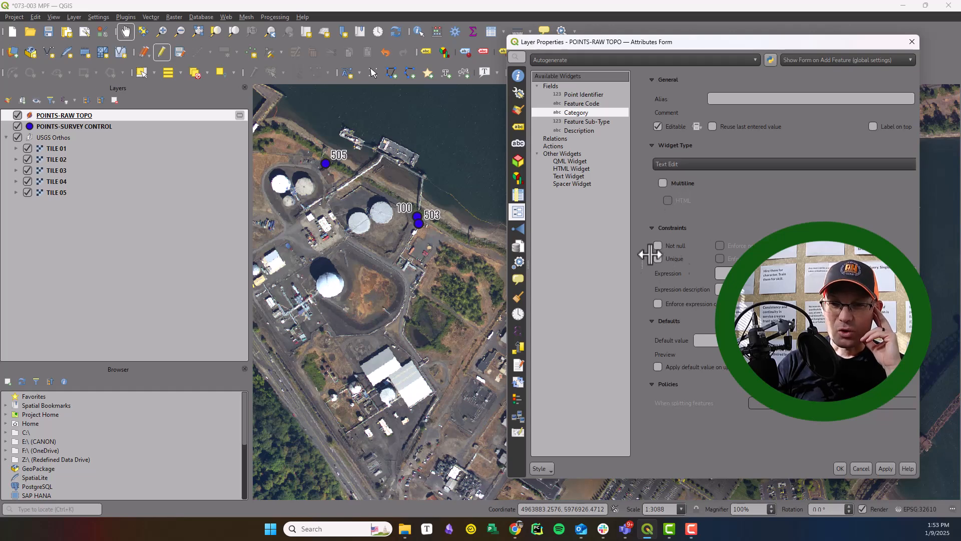
pyautogui.click(591, 104)
pyautogui.click(661, 259)
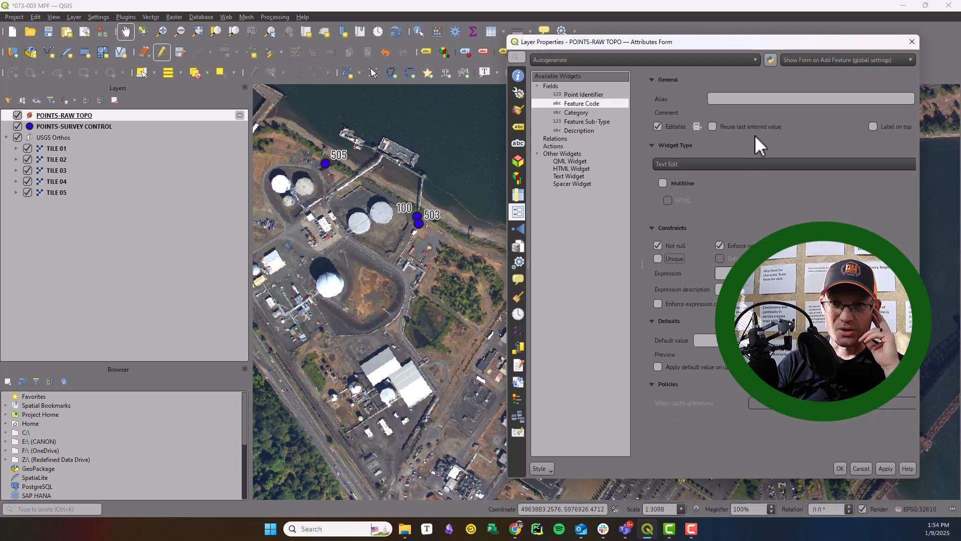
# Step: Make the Description field a multiline text edit and accept the layer's form settings
pyautogui.click(583, 111)
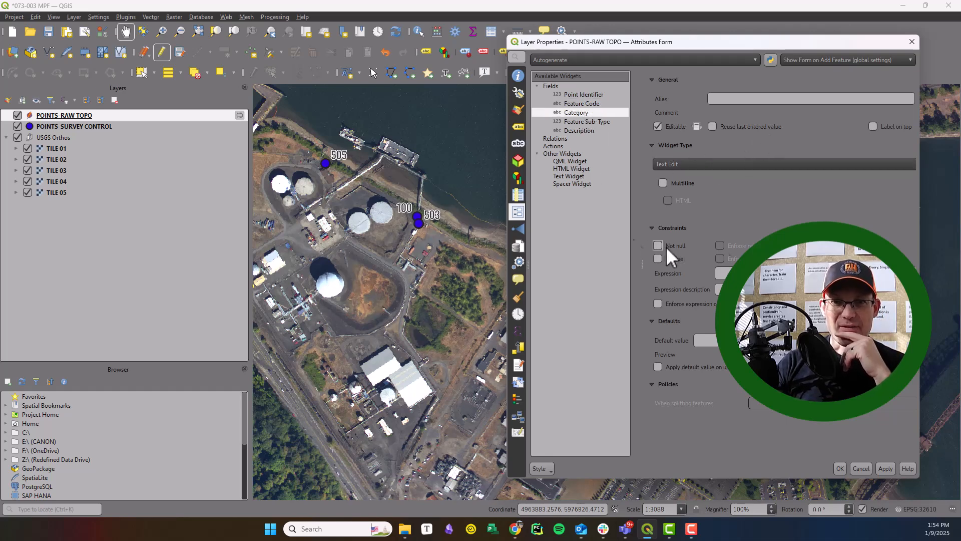
pyautogui.click(597, 122)
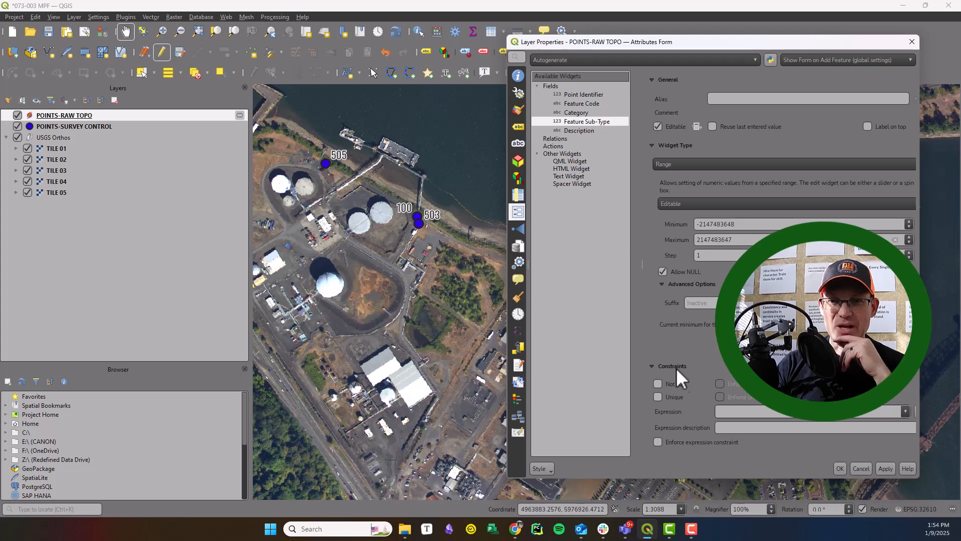
pyautogui.click(581, 130)
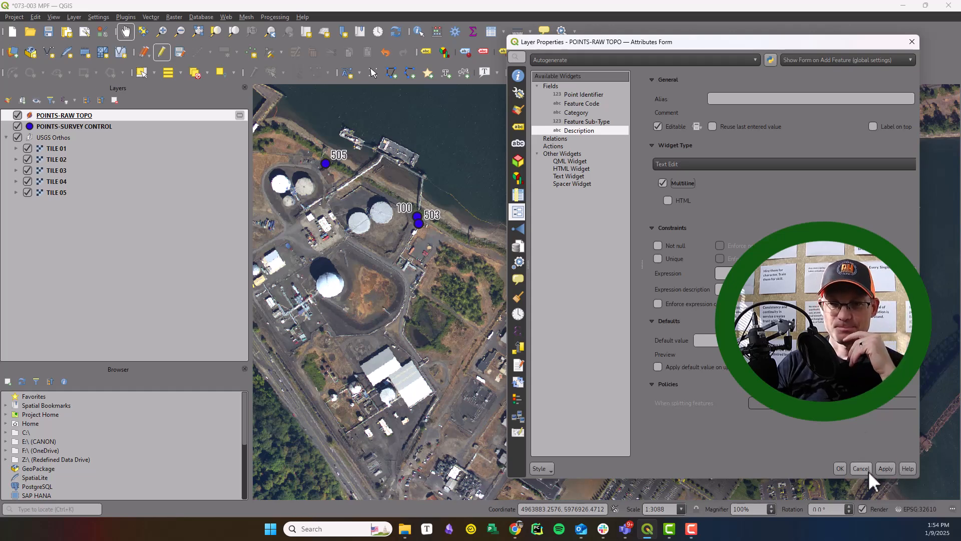
pyautogui.click(841, 468)
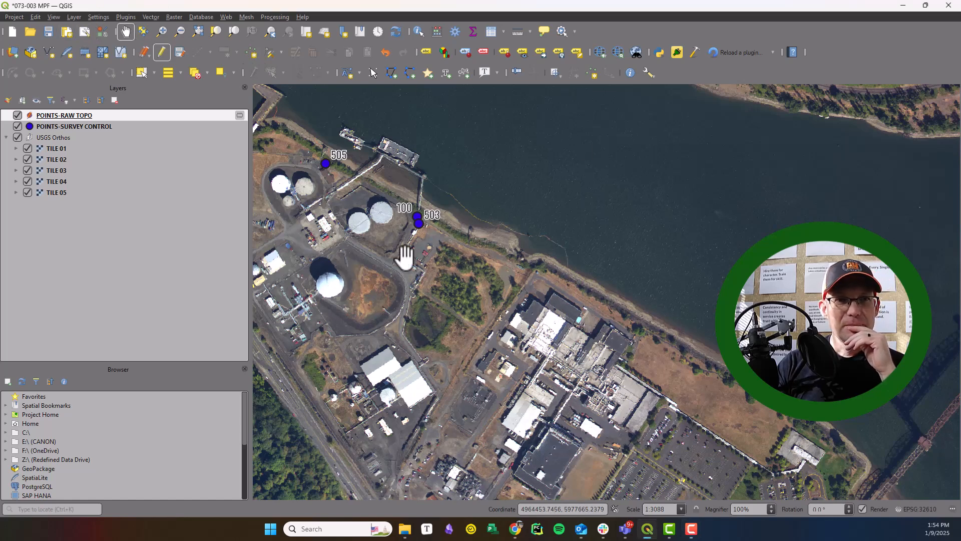
# Step: Add a point to POINTS-RAW TOPO near the riverbank just north of the large building complex, with Point Identifier 55001
pyautogui.click(252, 53)
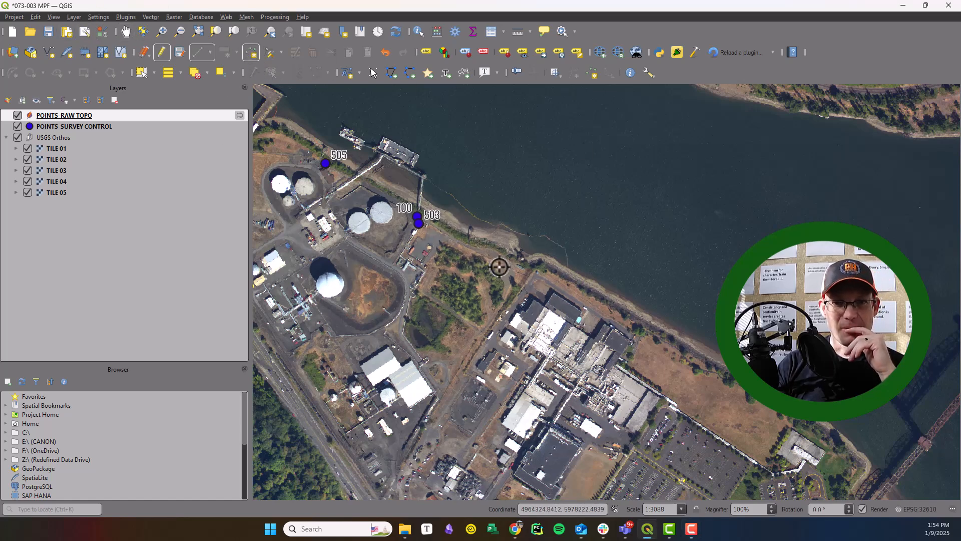
pyautogui.click(524, 275)
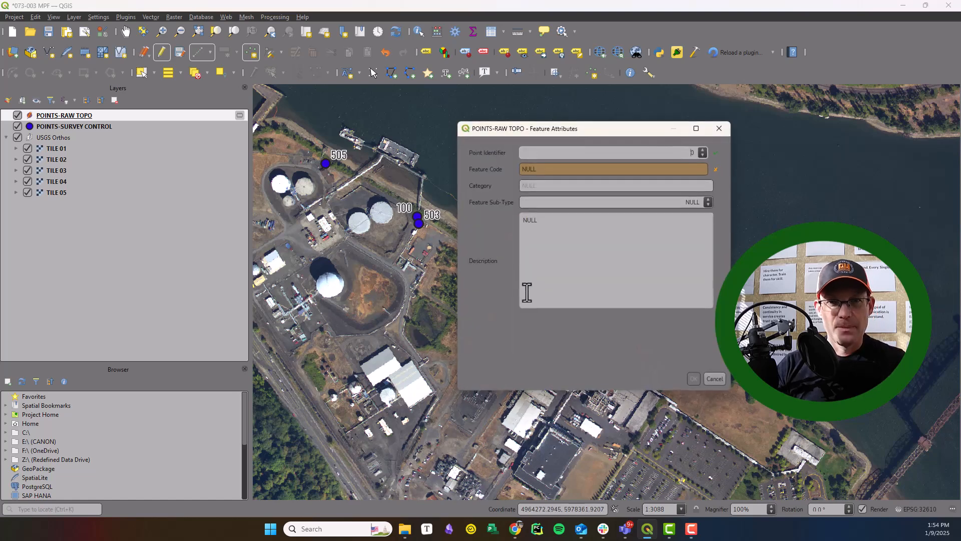
pyautogui.moveTo(495, 133); pyautogui.dragTo(316, 159)
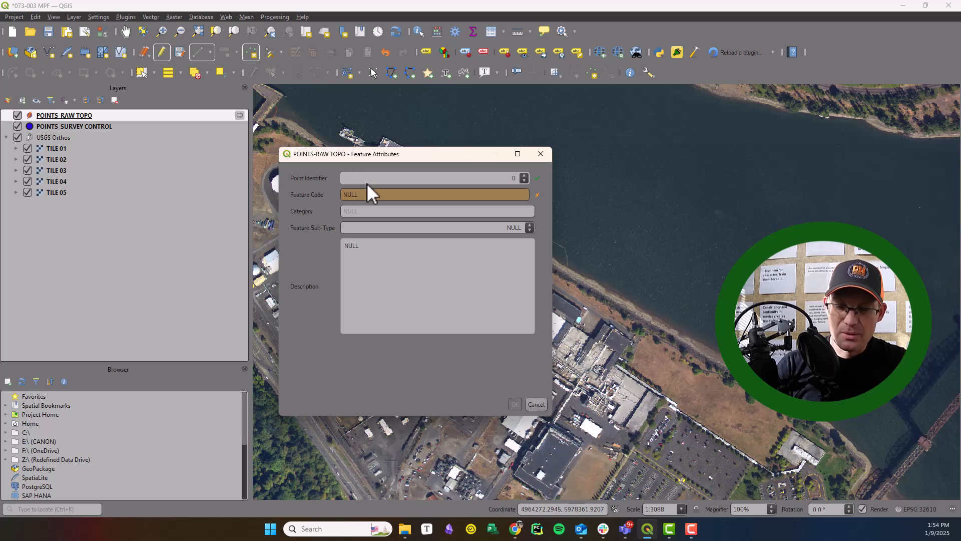
pyautogui.write('55001')
# Step: Set the new point's Feature Code to FL and its Category to DRAINAGE, leaving Feature Sub-Type unset
pyautogui.click(374, 195)
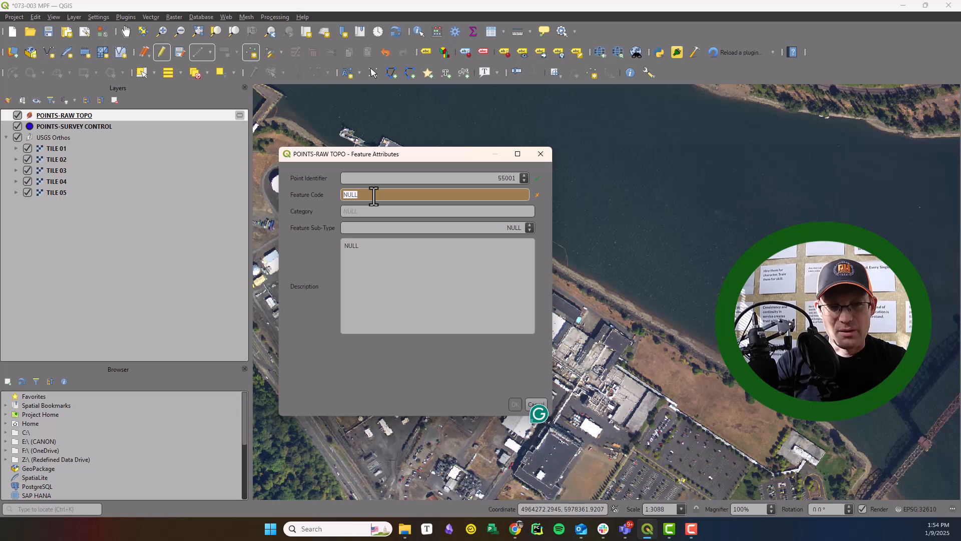
pyautogui.write('fL')
pyautogui.press('Tab')
pyautogui.write('DR')
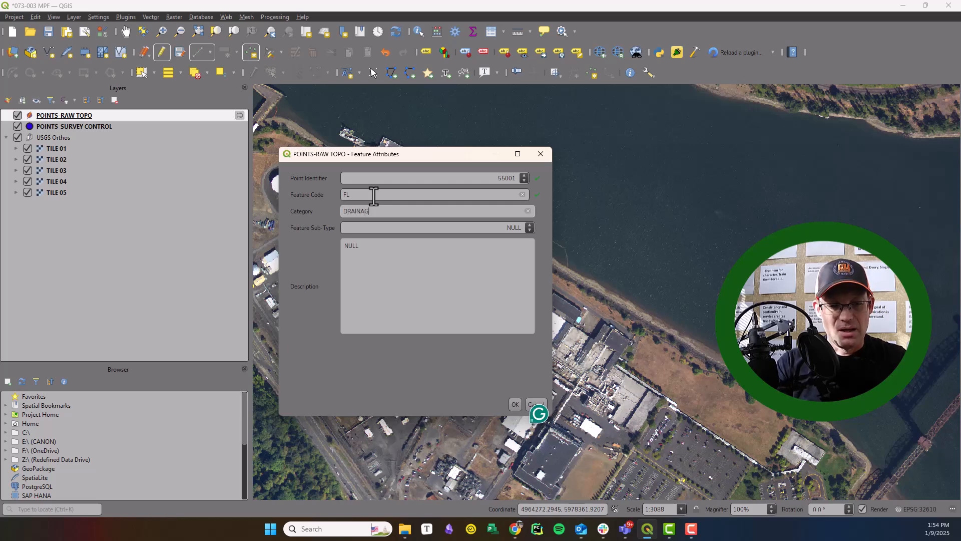
pyautogui.press('Tab')
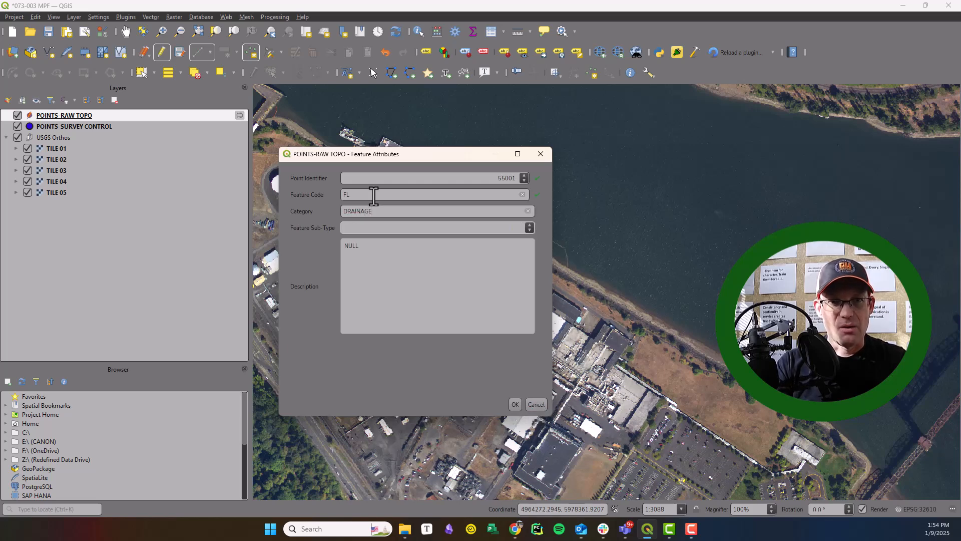
pyautogui.press('Tab')
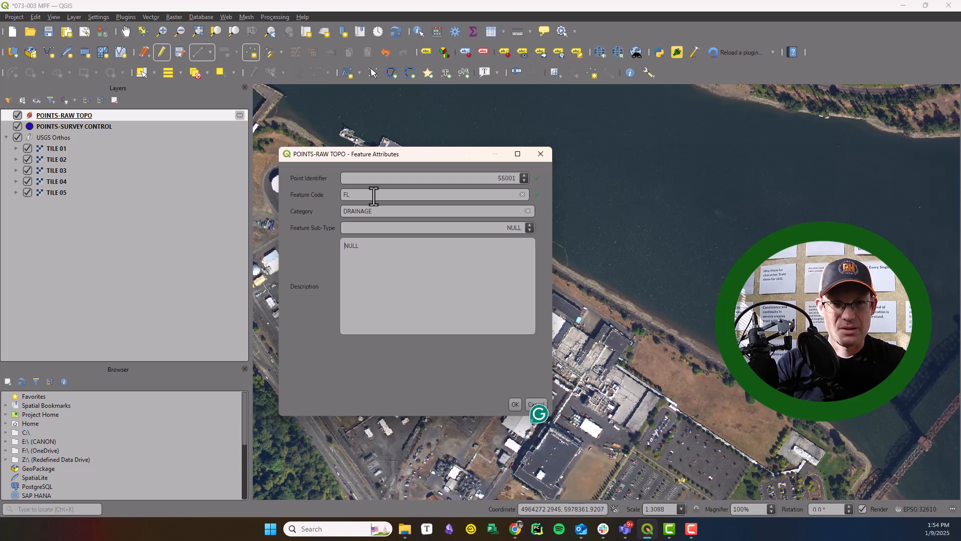
# Step: Enter DRAIN DITCH in capitals in the new point's Description and save the feature
pyautogui.write('Drain ditch')
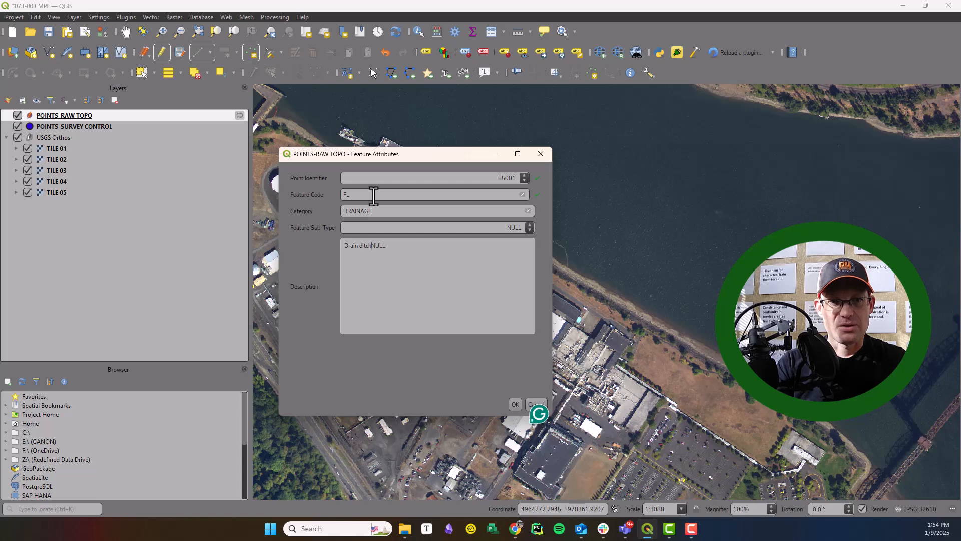
pyautogui.press('BackSpace')
pyautogui.press('BackSpace')
pyautogui.press('BackSpace')
pyautogui.press('BackSpace')
pyautogui.press('BackSpace')
pyautogui.press('BackSpace')
pyautogui.press('BackSpace')
pyautogui.press('BackSpace')
pyautogui.press('BackSpace')
pyautogui.press('BackSpace')
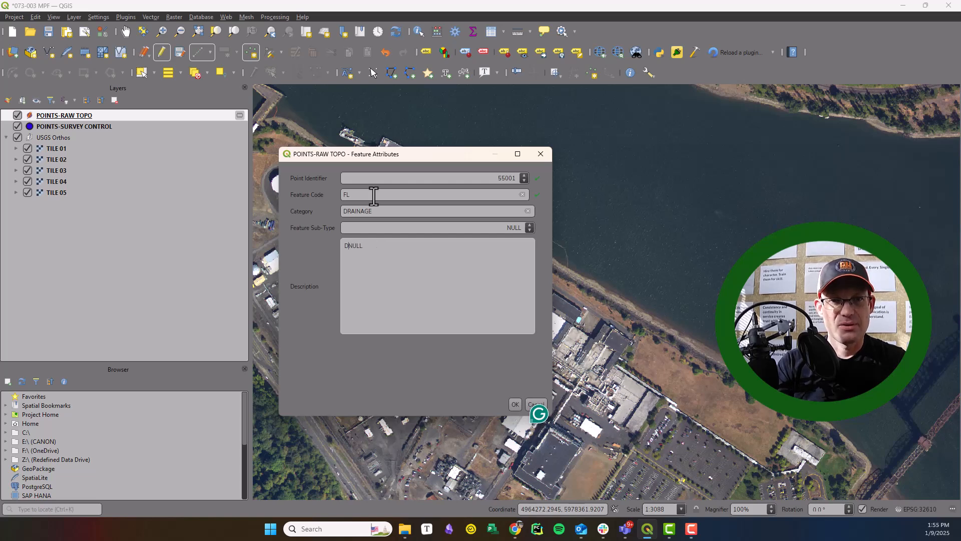
pyautogui.write('RAIN DOIT')
pyautogui.press('BackSpace')
pyautogui.write('ITCH')
pyautogui.click(515, 404)
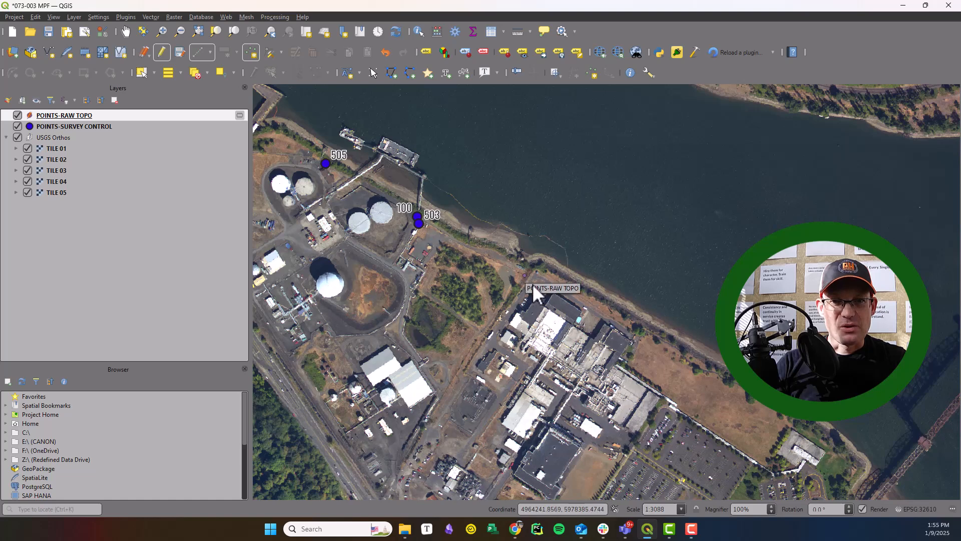
# Step: Make the scratch layer permanent as a GeoJSON file named POINTS-RAW TOPO in the Homegrown\Vector folder
pyautogui.click(240, 115)
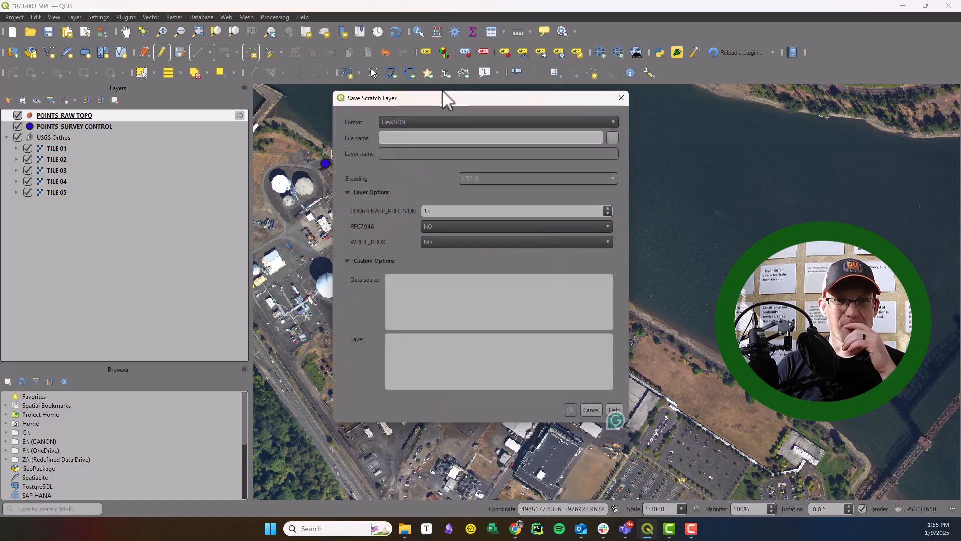
pyautogui.click(622, 98)
pyautogui.rightClick(148, 116)
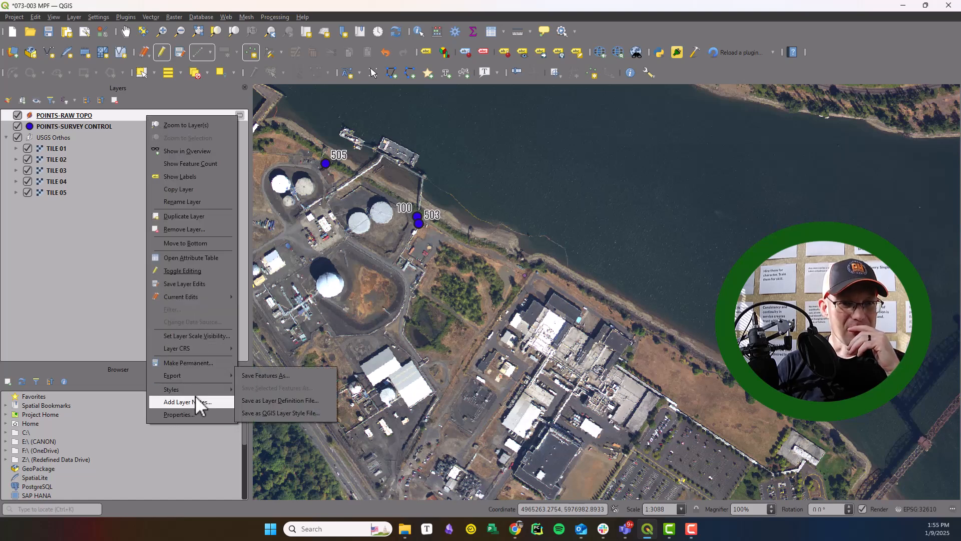
pyautogui.click(198, 364)
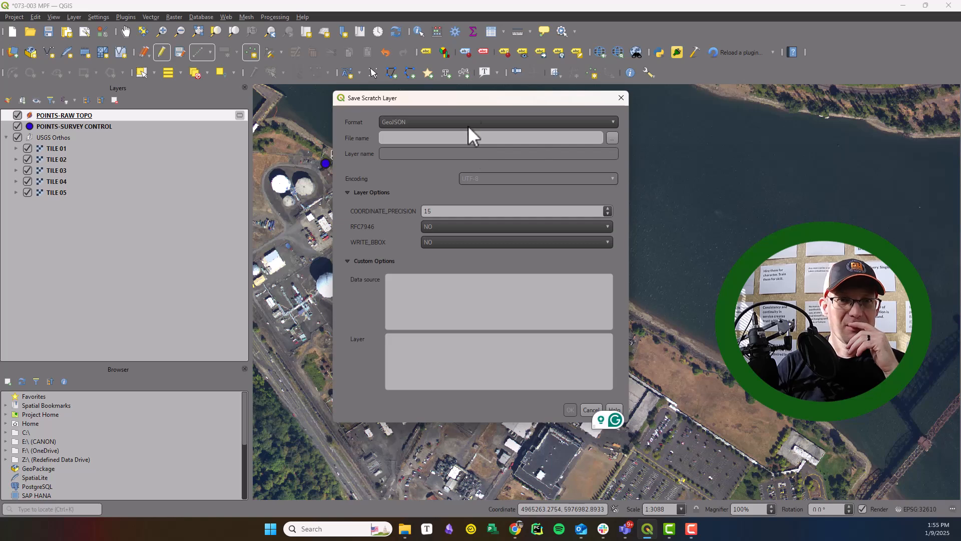
pyautogui.moveTo(471, 99); pyautogui.dragTo(276, 93)
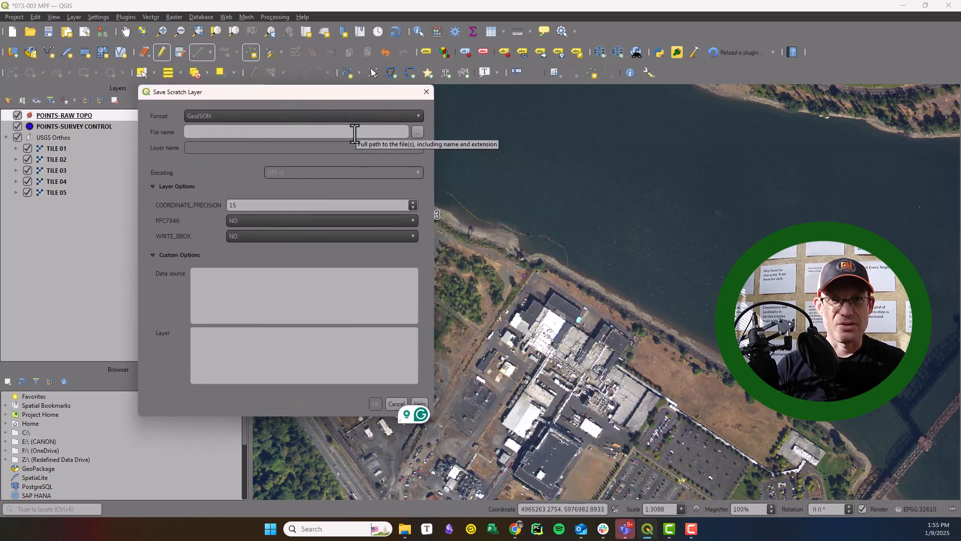
pyautogui.click(418, 131)
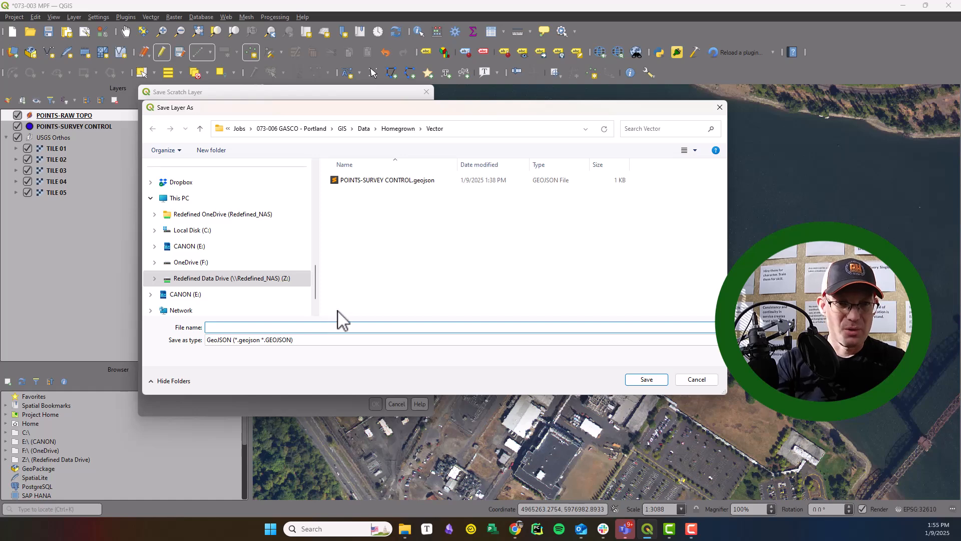
pyautogui.write('POINTS-RAW TOPO')
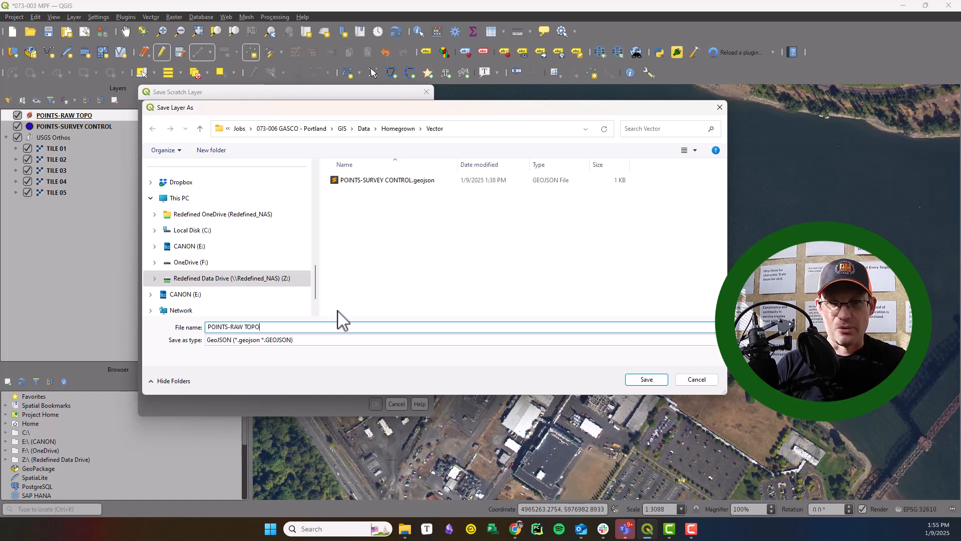
pyautogui.click(647, 379)
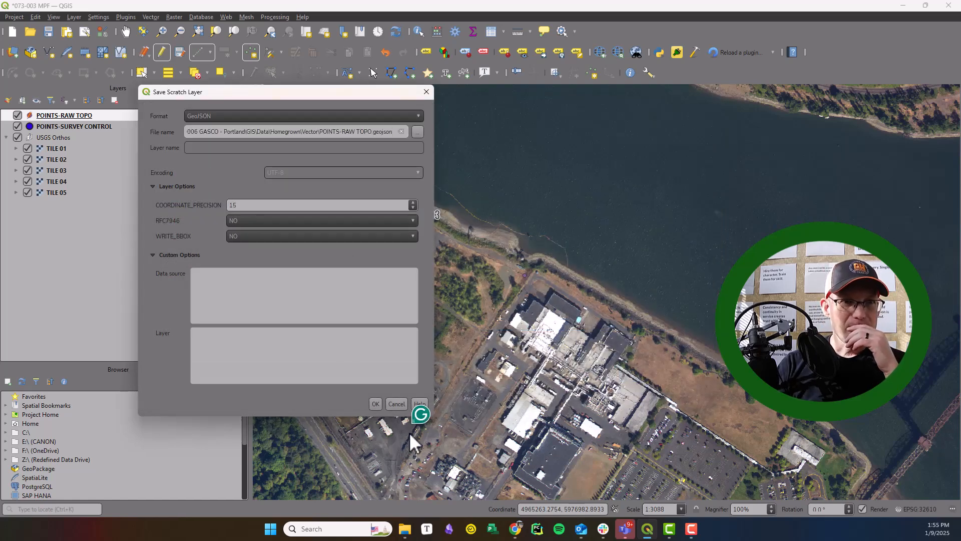
pyautogui.click(376, 404)
# Step: Apply the BASIC POINT MARKER project style to the POINTS-RAW TOPO layer's symbology
pyautogui.rightClick(82, 117)
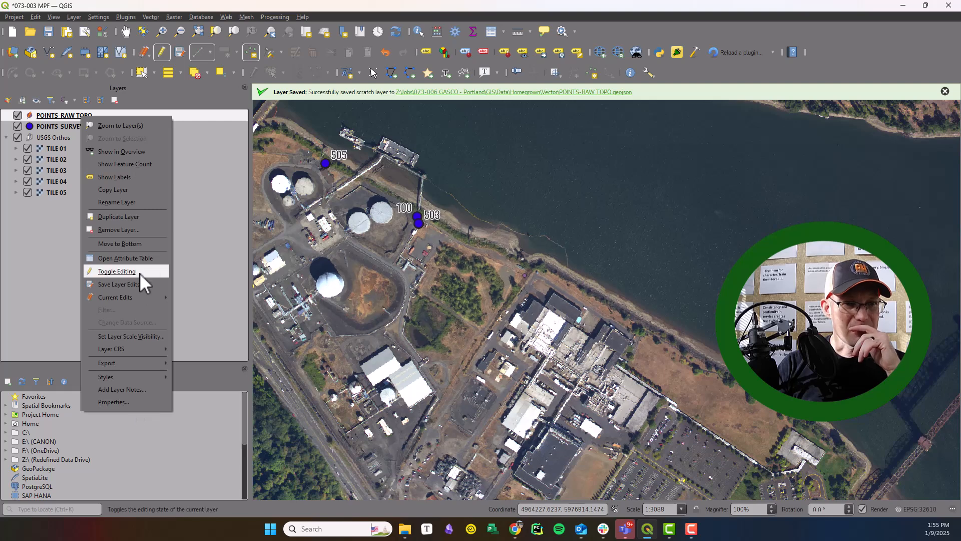
pyautogui.click(125, 402)
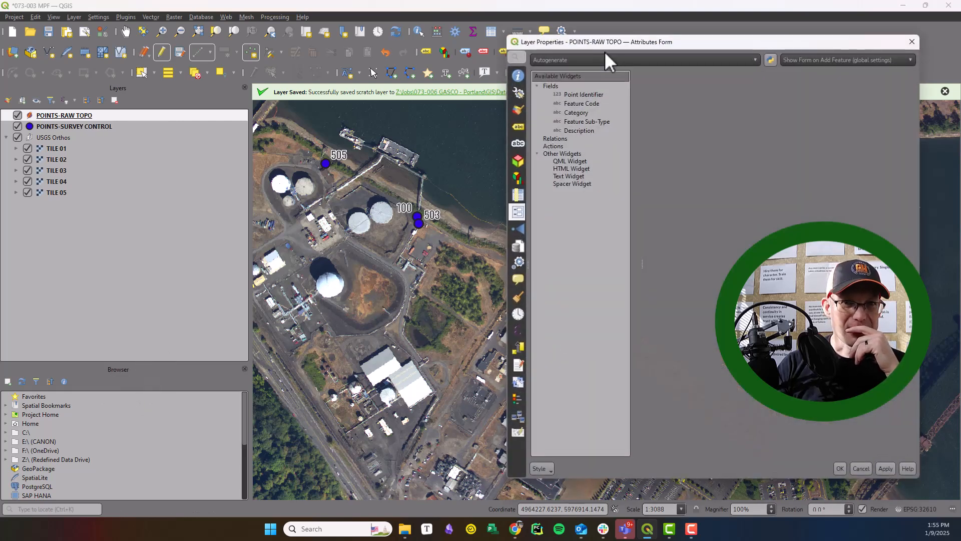
pyautogui.moveTo(686, 42); pyautogui.dragTo(250, 83)
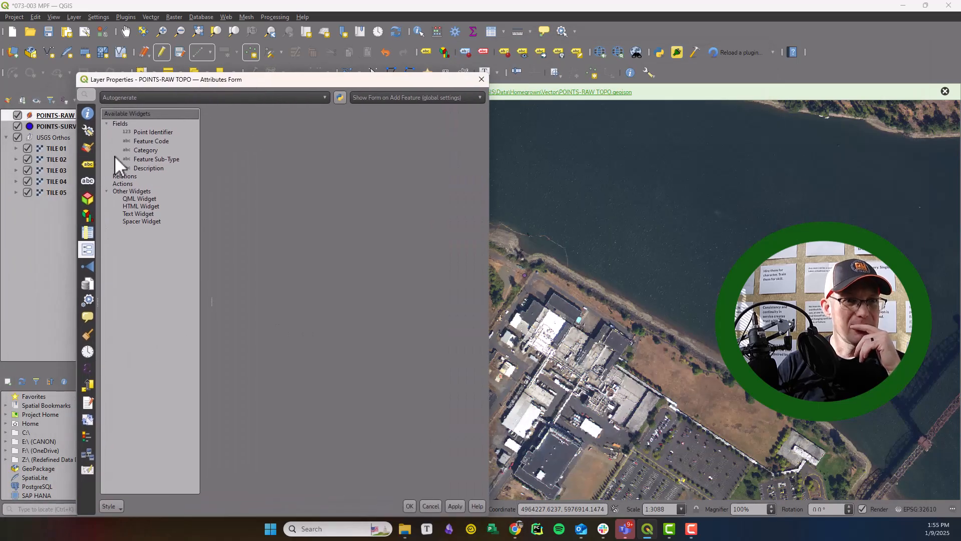
pyautogui.click(90, 146)
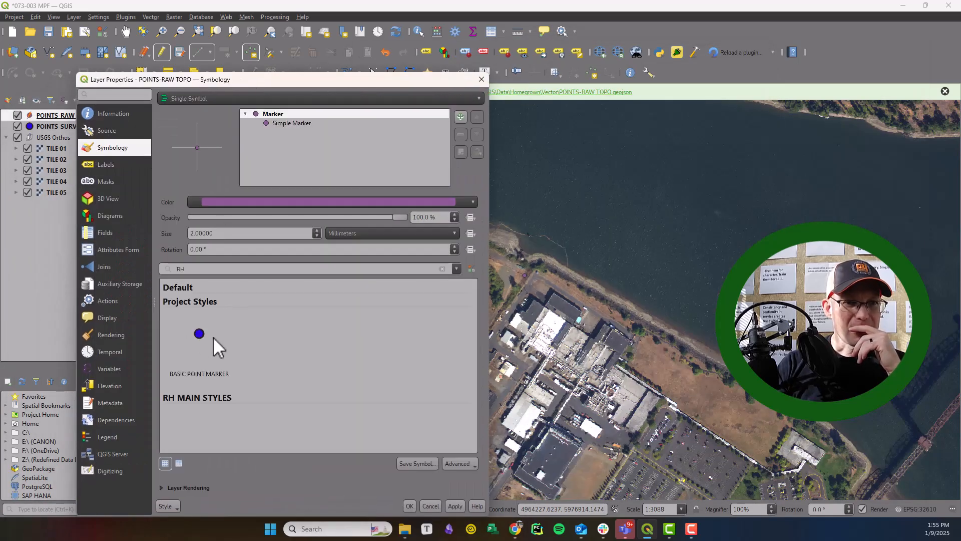
pyautogui.click(193, 333)
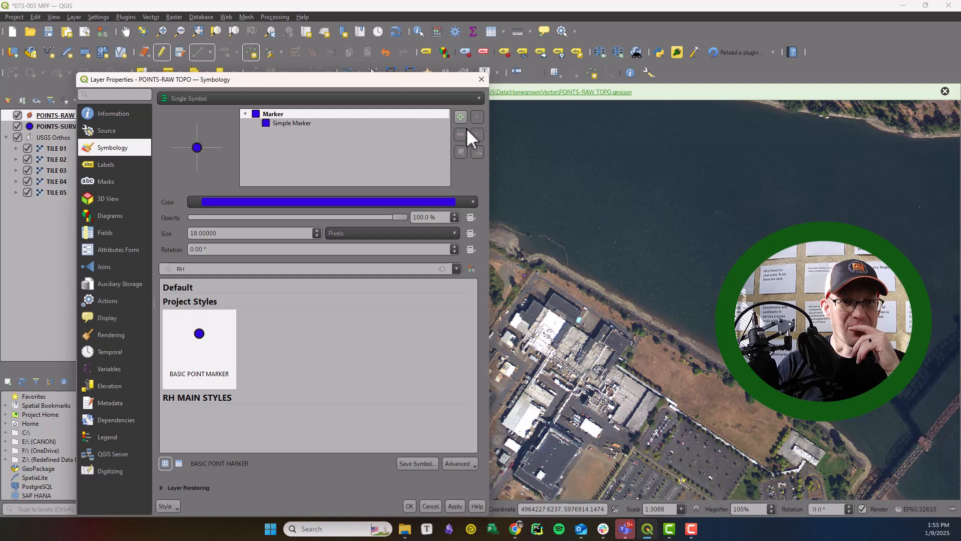
# Step: Set the marker color to RGB 18, 90, 18 and apply it to the layer
pyautogui.click(308, 203)
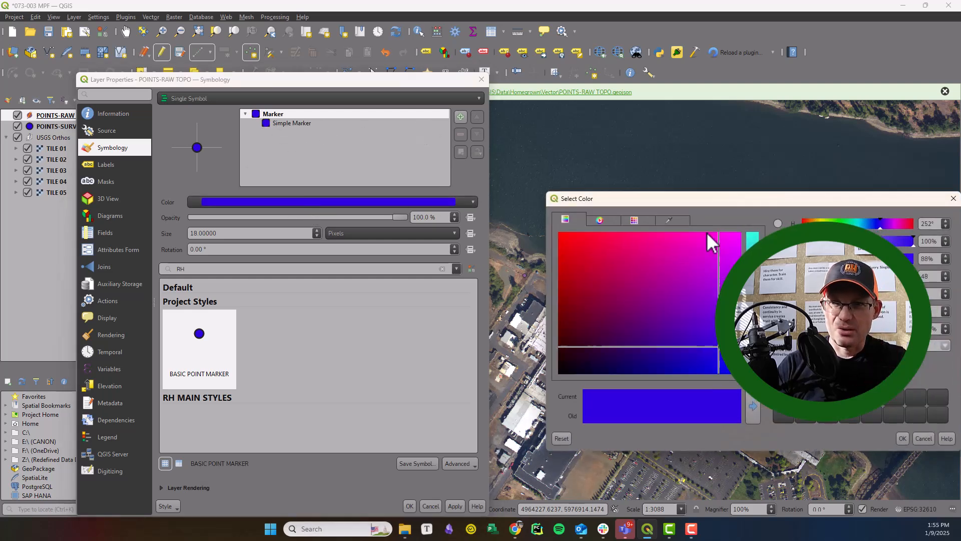
pyautogui.write('18')
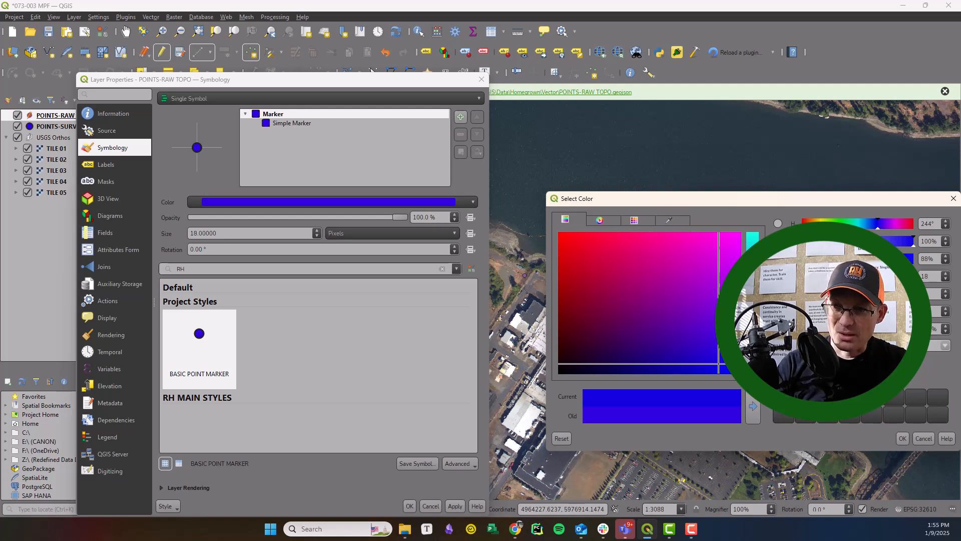
pyautogui.doubleClick(937, 294)
pyautogui.write('90')
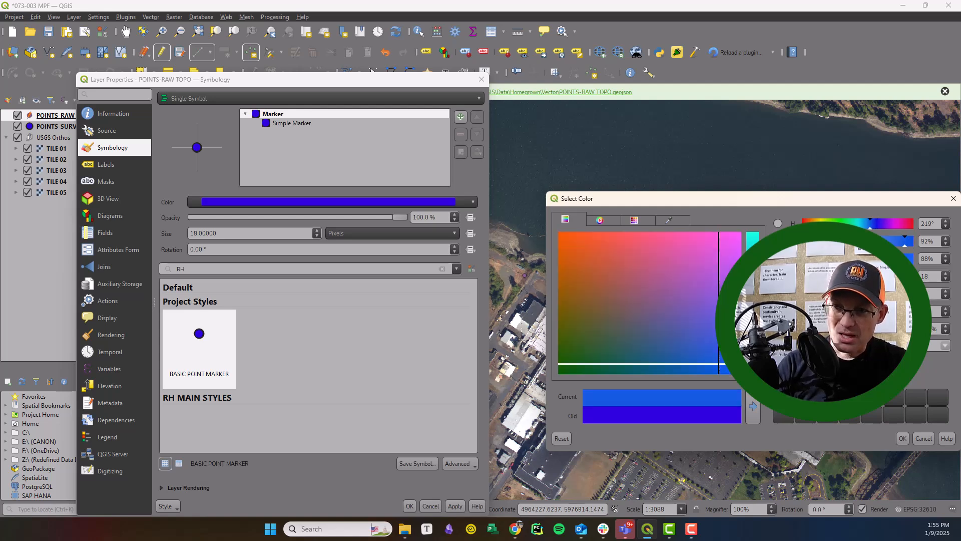
pyautogui.doubleClick(935, 311)
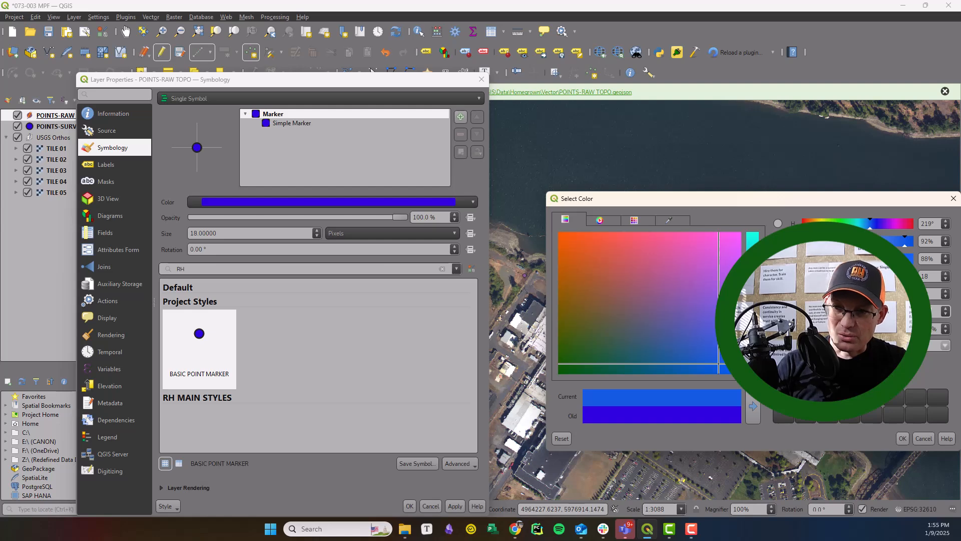
pyautogui.write('18')
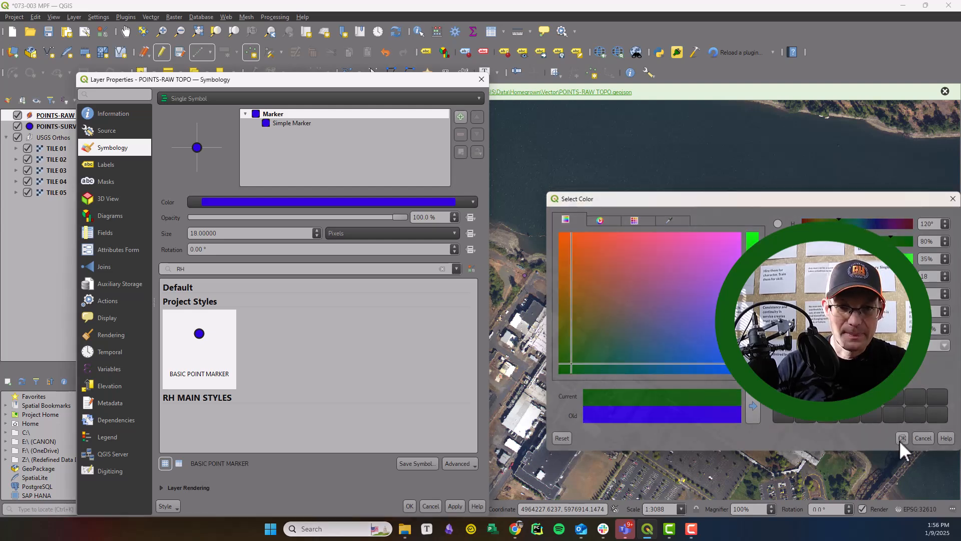
pyautogui.click(901, 440)
pyautogui.click(455, 506)
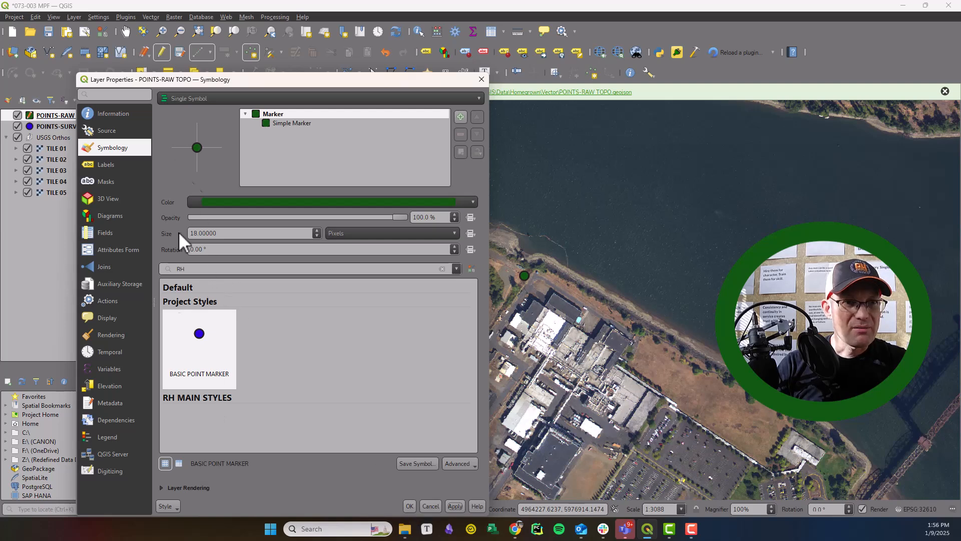
# Step: Turn on single labels showing Point Identifier in the DOSIS BOLD text style and accept the layer properties
pyautogui.click(114, 164)
pyautogui.click(194, 101)
pyautogui.click(197, 117)
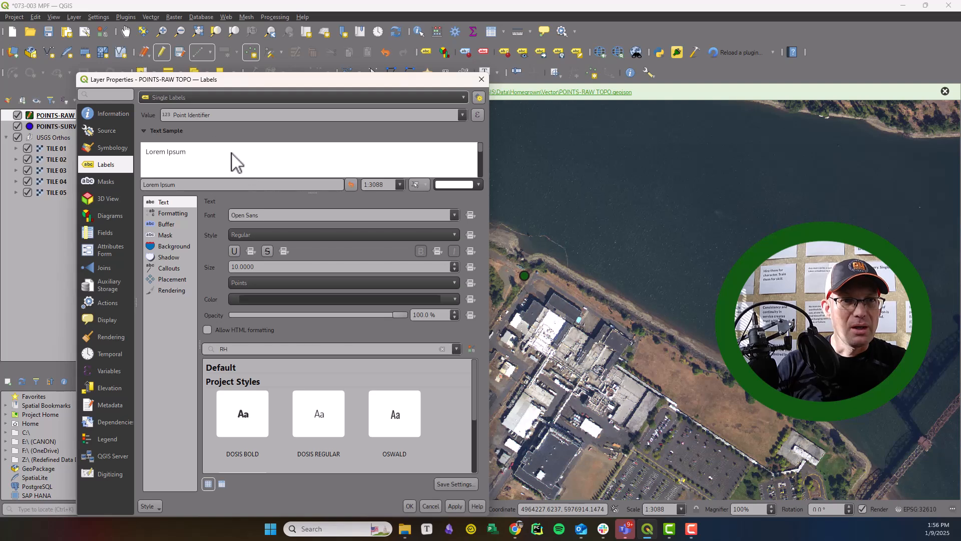
pyautogui.click(263, 425)
pyautogui.click(455, 506)
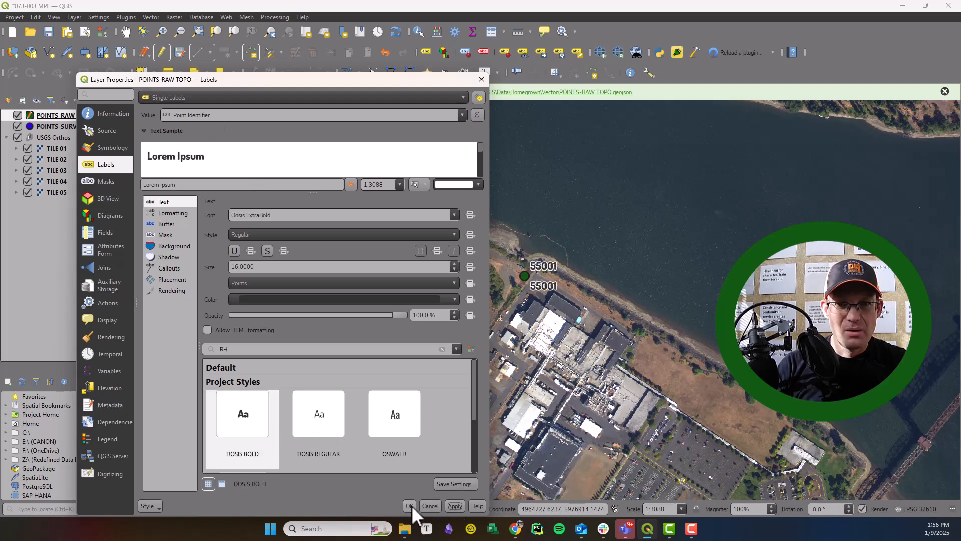
pyautogui.click(409, 506)
# Step: Save the project and stop editing POINTS-RAW TOPO, saving its layer changes and dismissing the notifications
pyautogui.scroll(1, 540, 277)
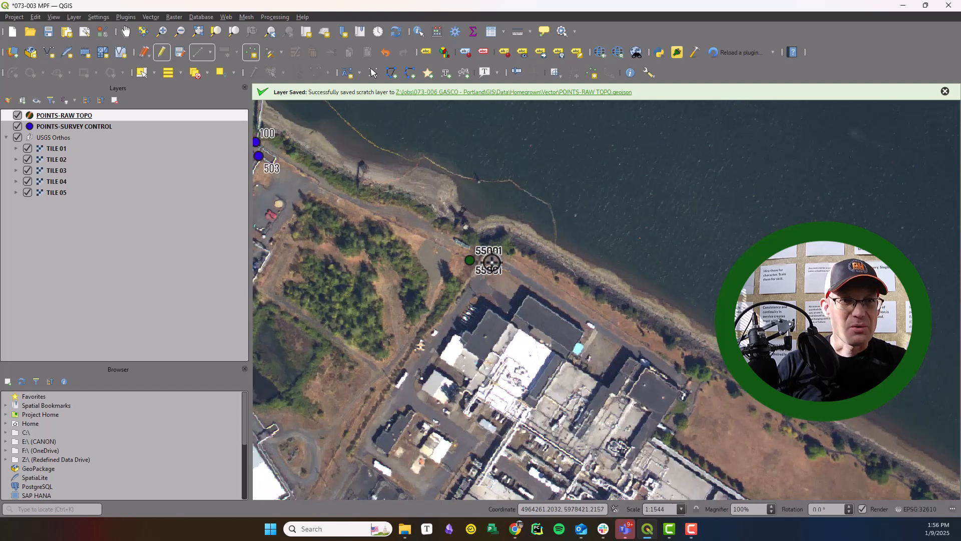
pyautogui.click(48, 32)
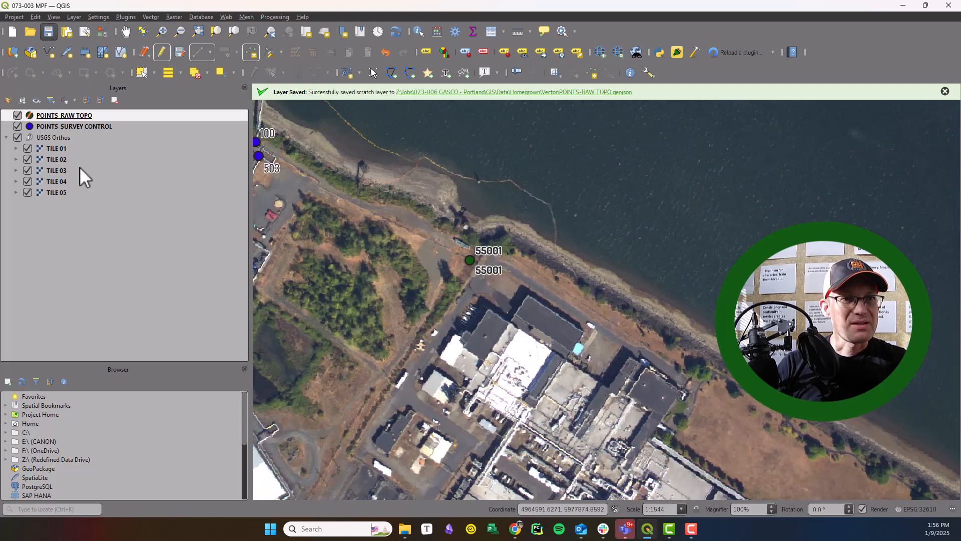
pyautogui.rightClick(71, 117)
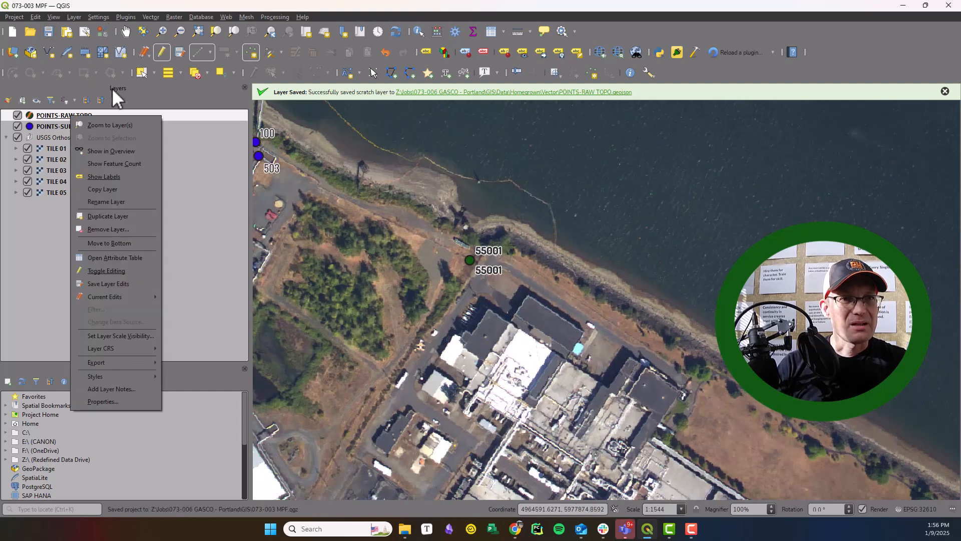
pyautogui.click(179, 53)
pyautogui.click(165, 54)
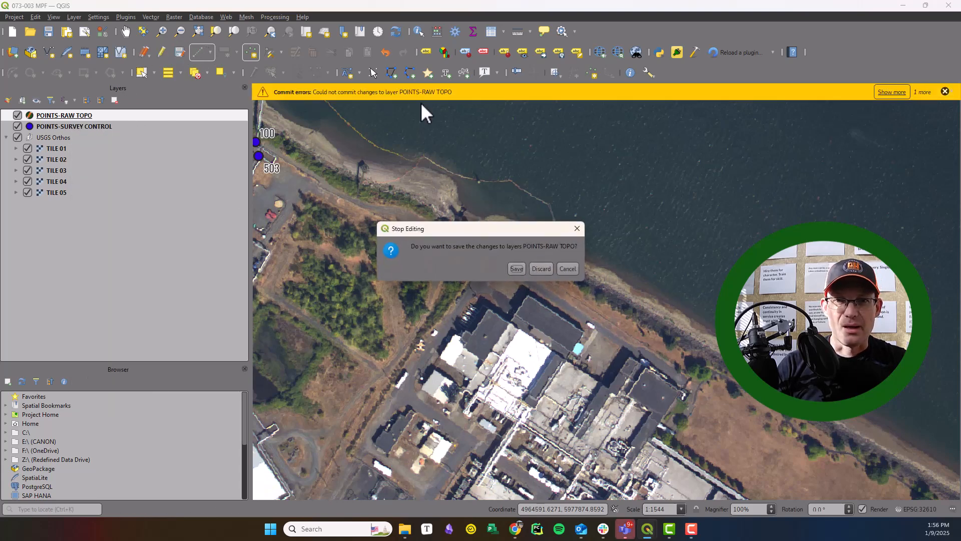
pyautogui.click(517, 268)
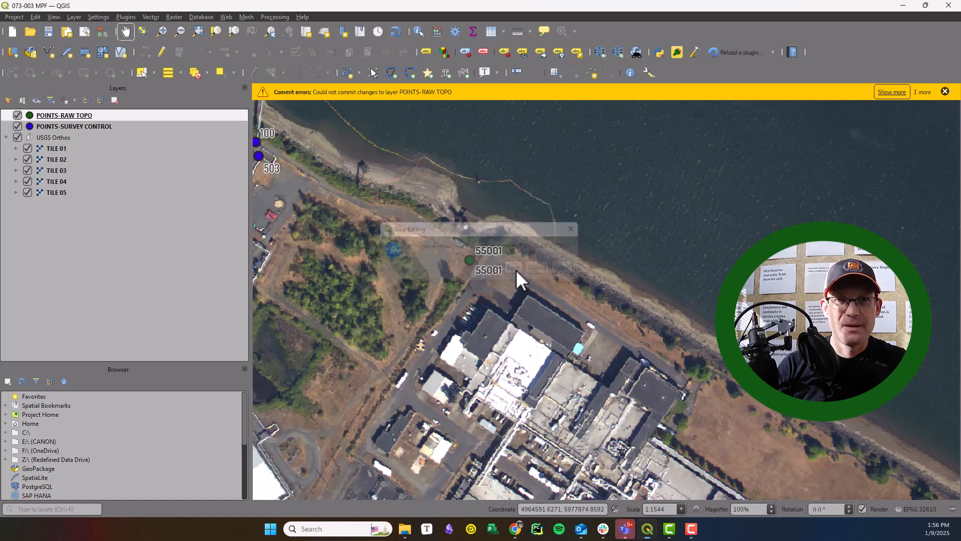
pyautogui.click(946, 91)
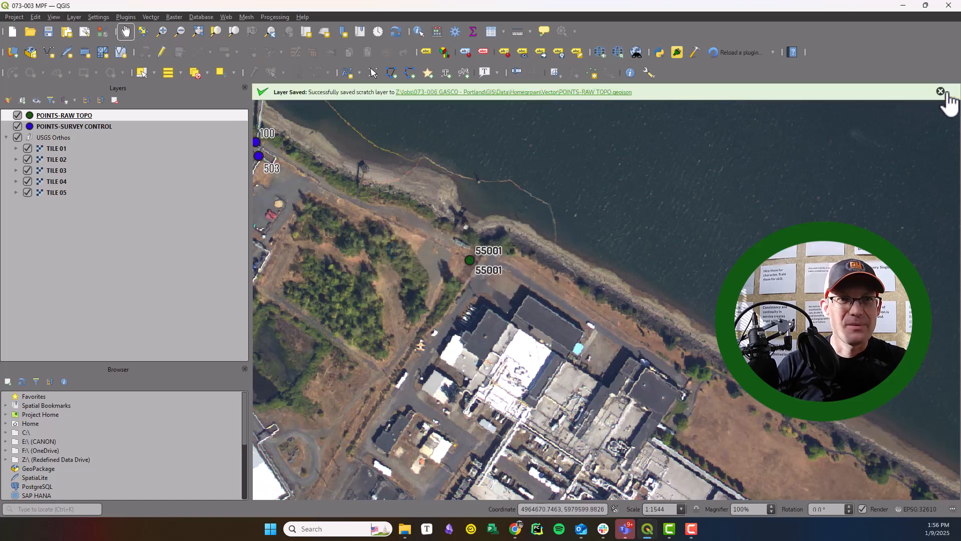
pyautogui.click(946, 92)
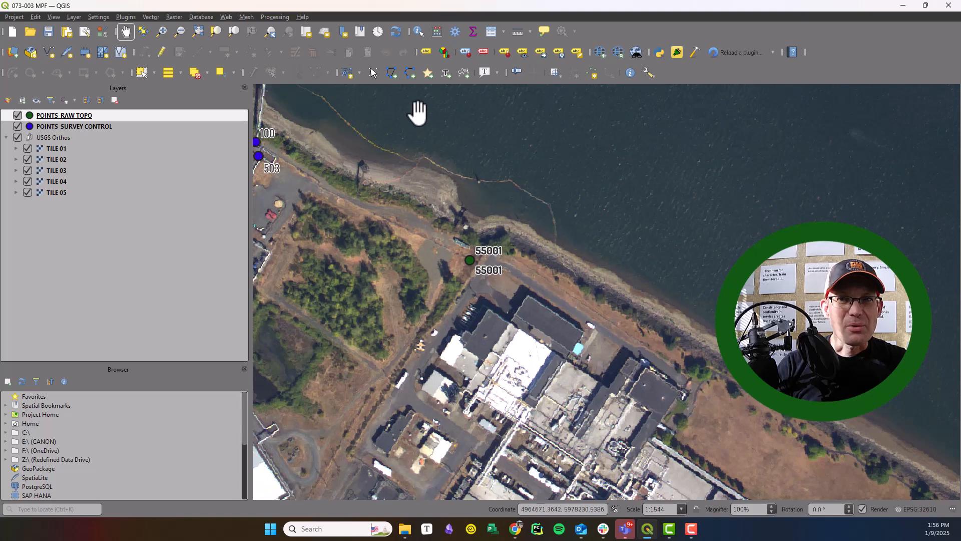
# Step: Check the installed QGIS version and library details, then close the information window
pyautogui.click(298, 19)
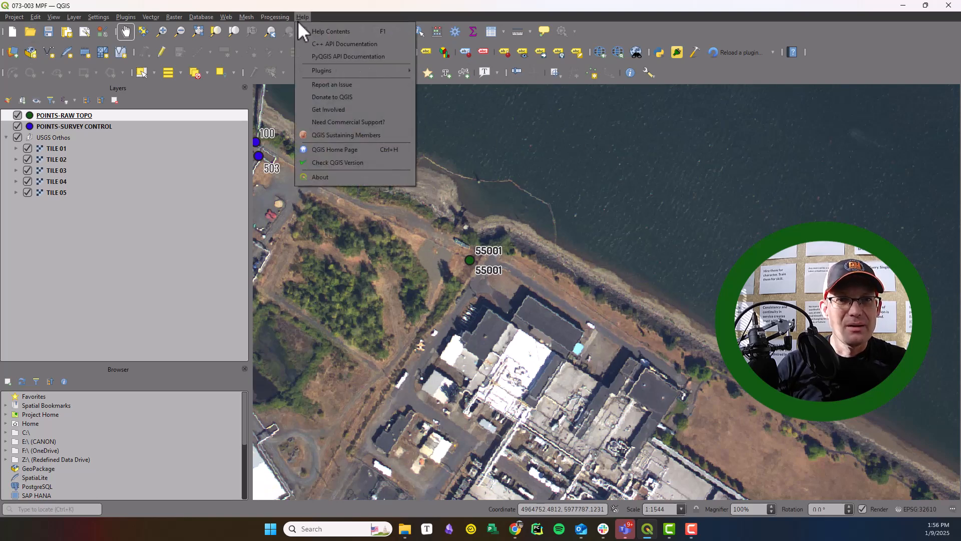
pyautogui.click(329, 178)
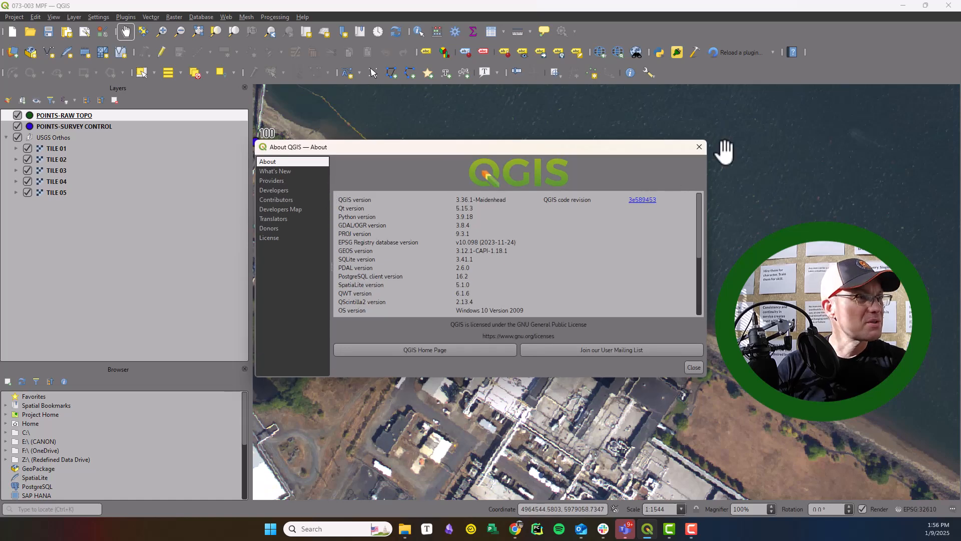
pyautogui.moveTo(445, 152); pyautogui.dragTo(377, 200)
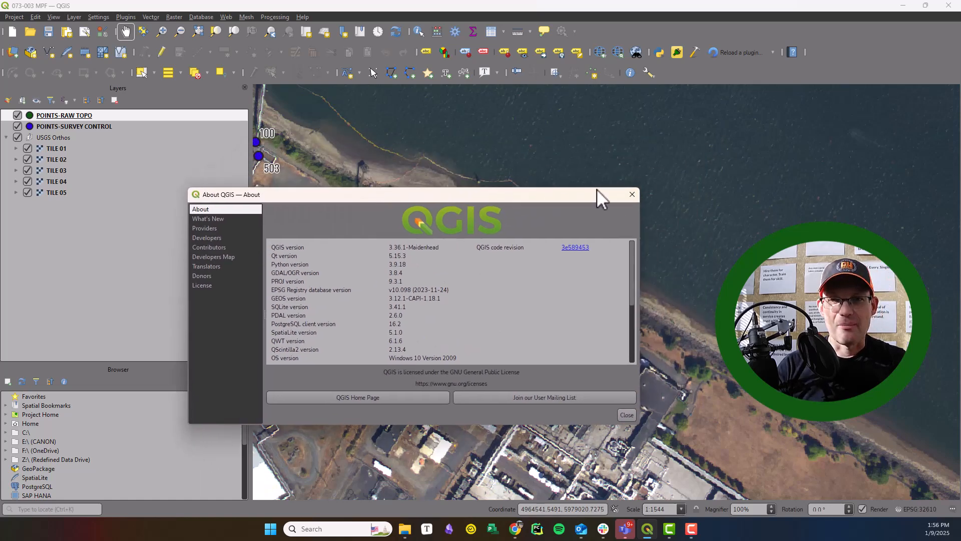
pyautogui.click(633, 195)
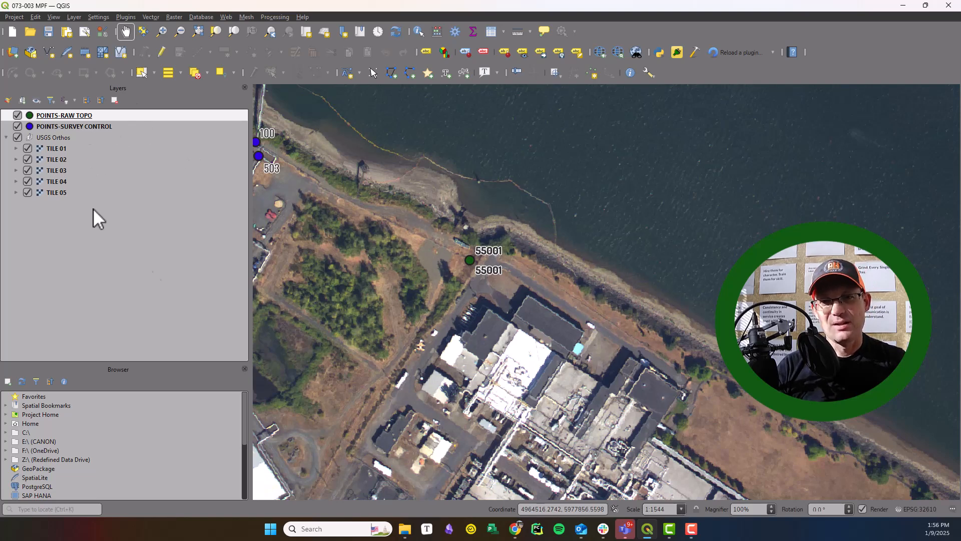
pyautogui.moveTo(576, 329)
pyautogui.mouseDown()
pyautogui.moveTo(633, 343)
pyautogui.moveTo(652, 358)
pyautogui.moveTo(578, 330)
pyautogui.mouseUp()
pyautogui.scroll(-1, 547, 306)
pyautogui.scroll(1, 569, 293)
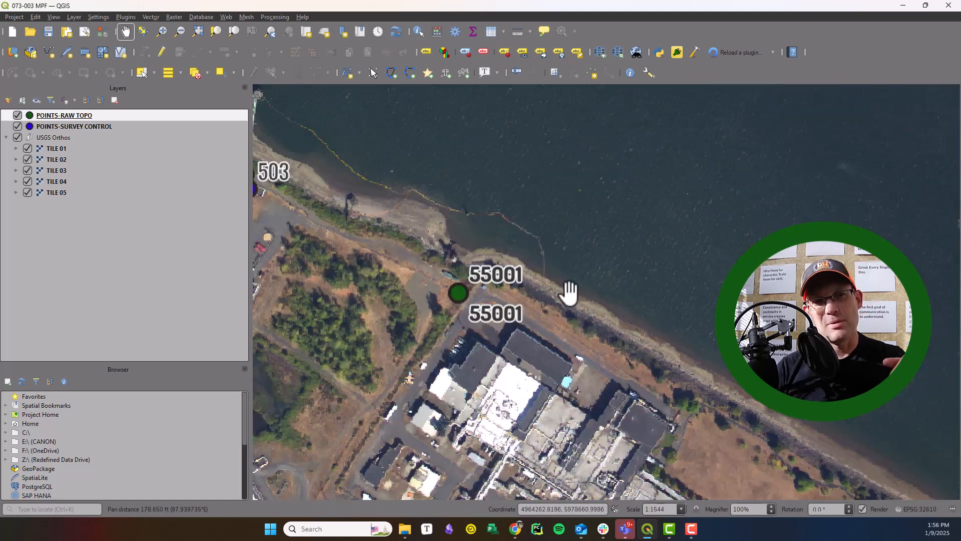